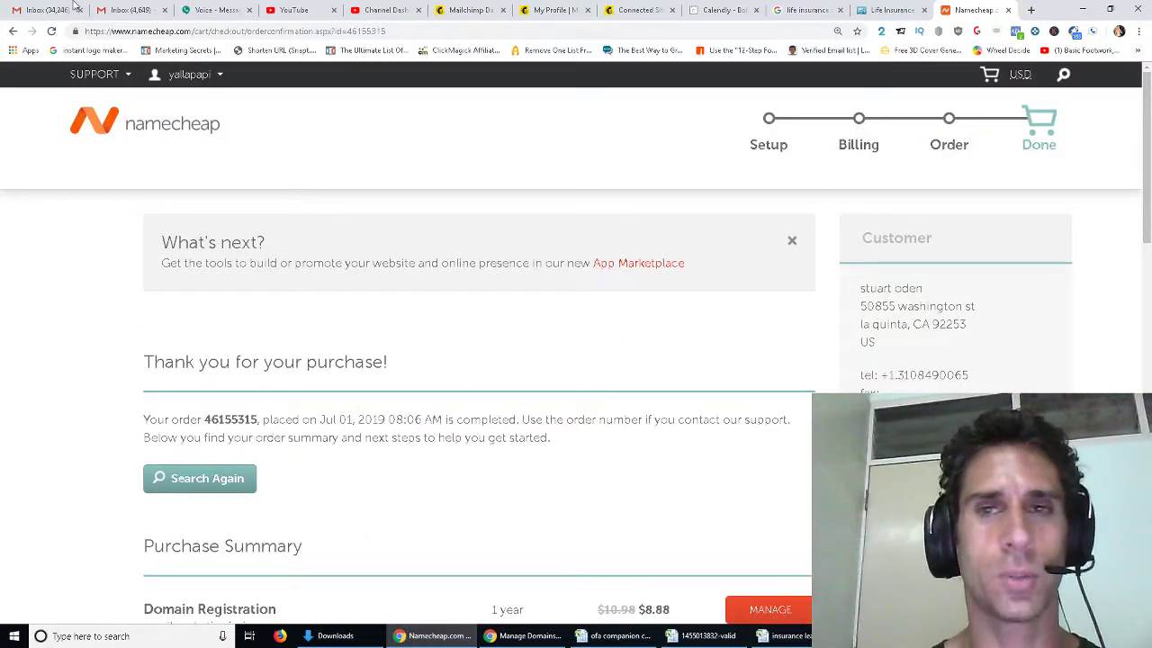
Switch to Gmail, read through the Namecheap order summary email, and return to the inbox.
click(72, 9)
click(277, 160)
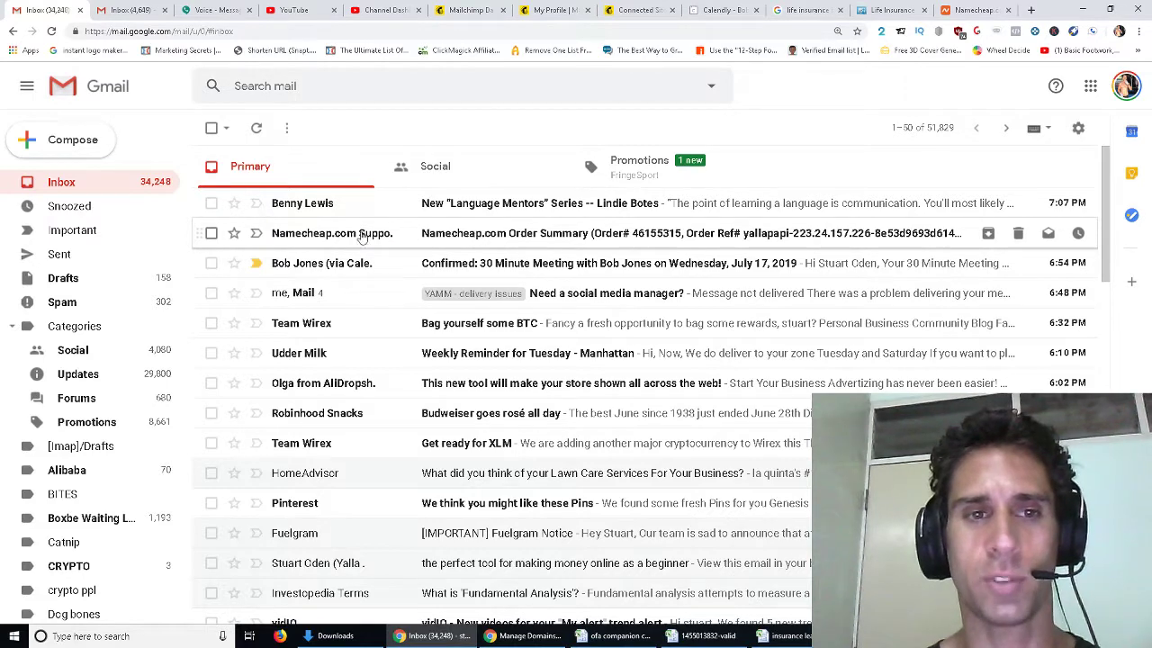
click(458, 236)
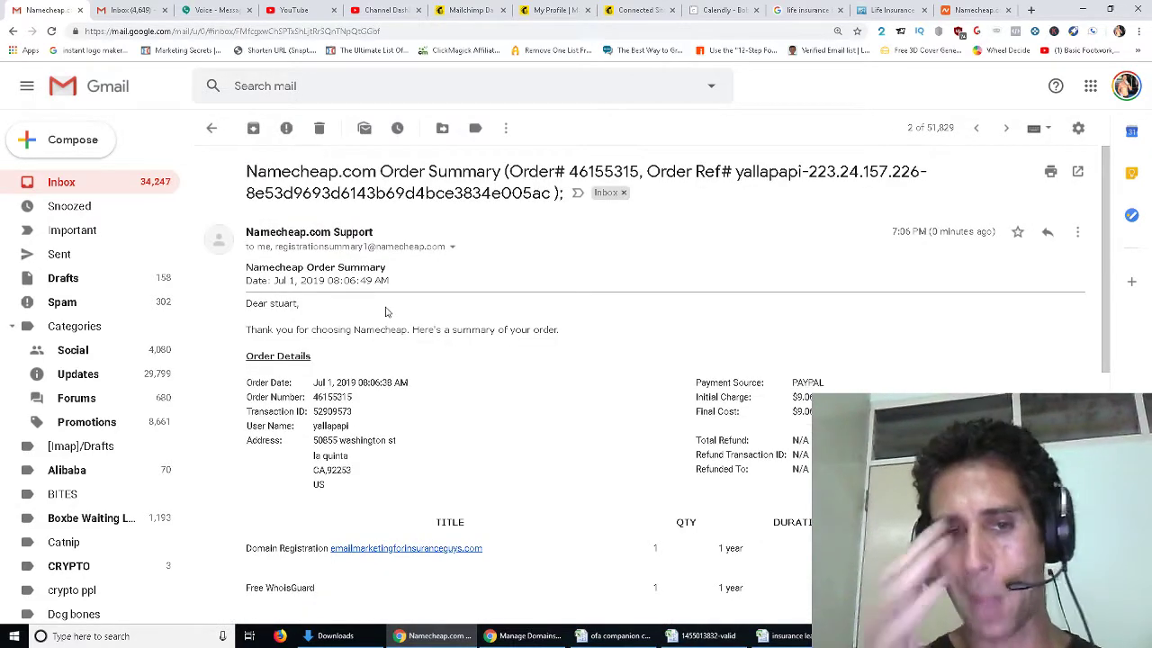
scroll(441, 368, down, 6)
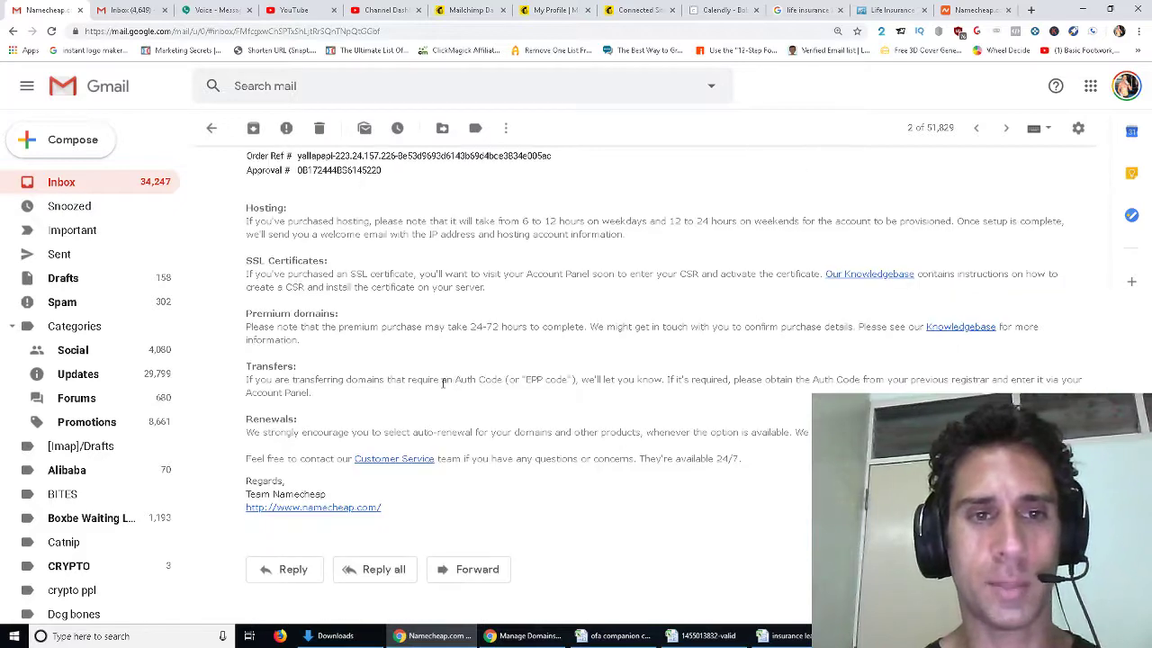
click(113, 190)
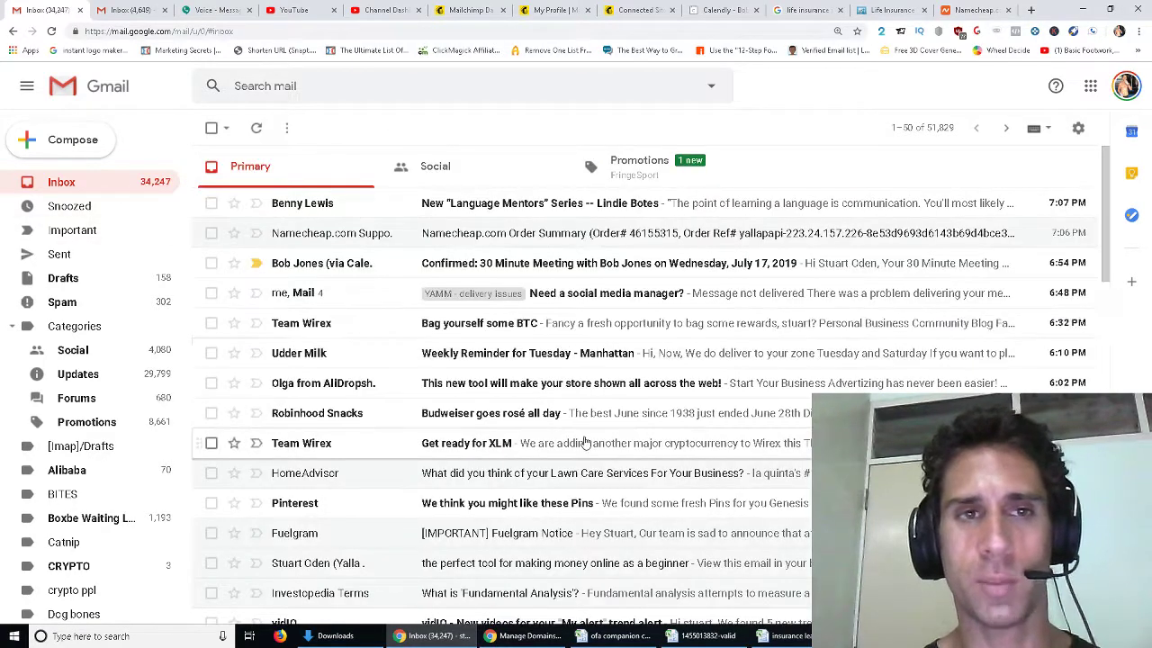
Back on the Namecheap order confirmation, dismiss the "What's next?" notice and open management for the purchased domain registration.
click(979, 9)
click(790, 240)
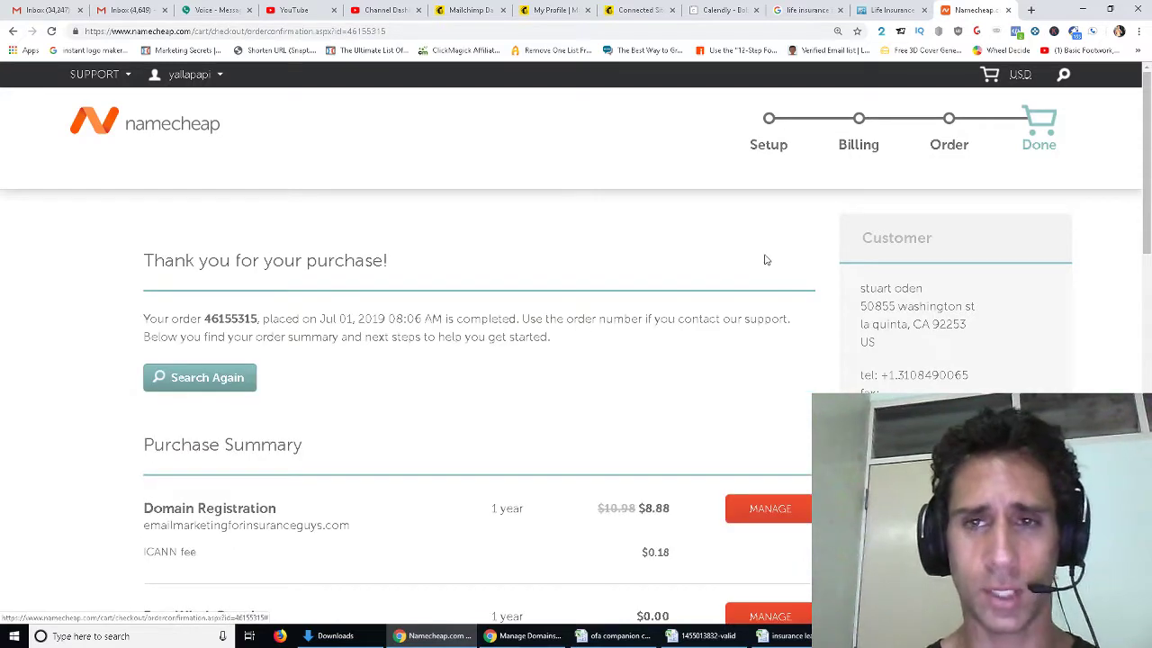
mouse_move(187, 79)
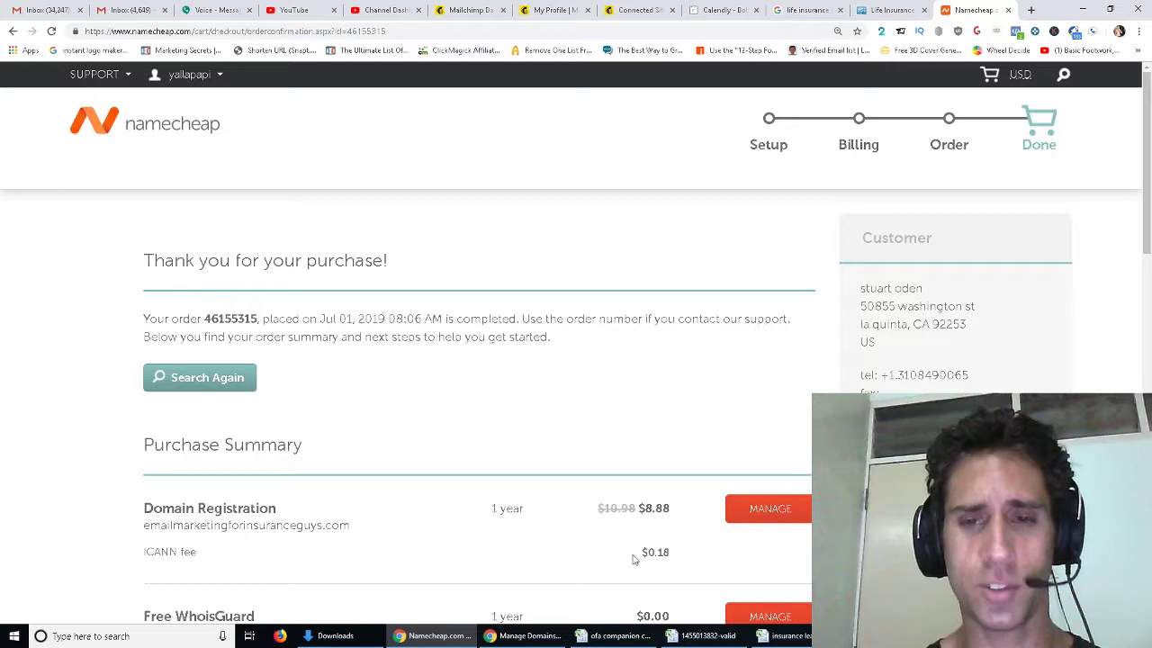
scroll(632, 558, down, 2)
click(781, 396)
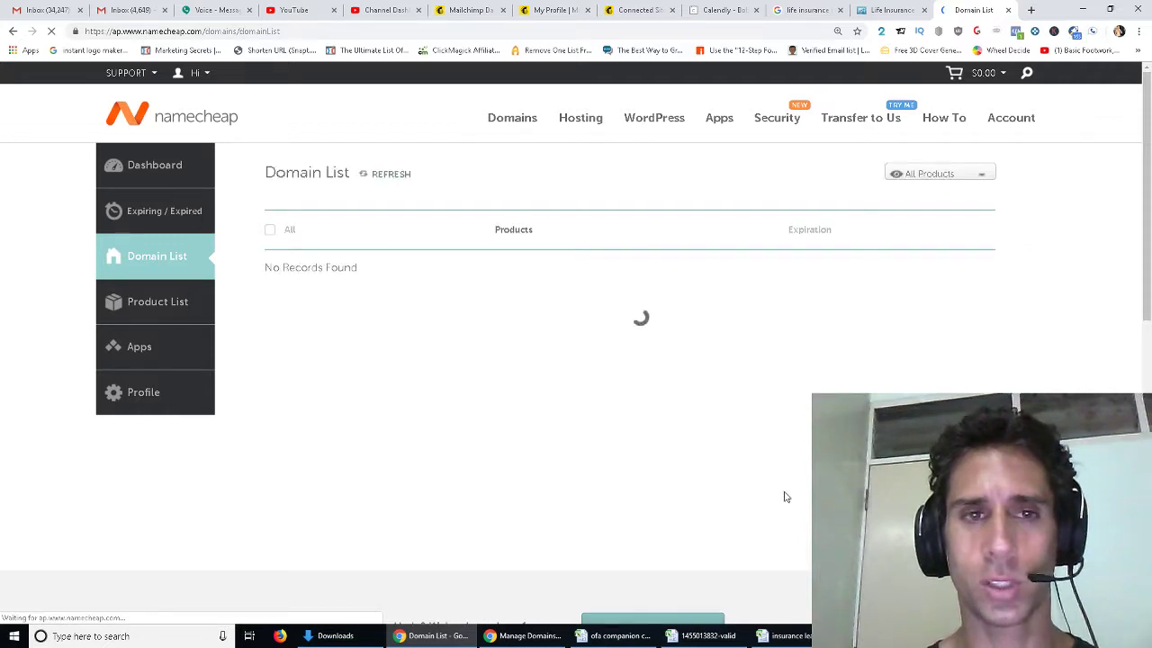
Find emailmarketingforinsuranceguys.com in the domain list and open its details at the nameserver settings.
scroll(1010, 393, down, 5)
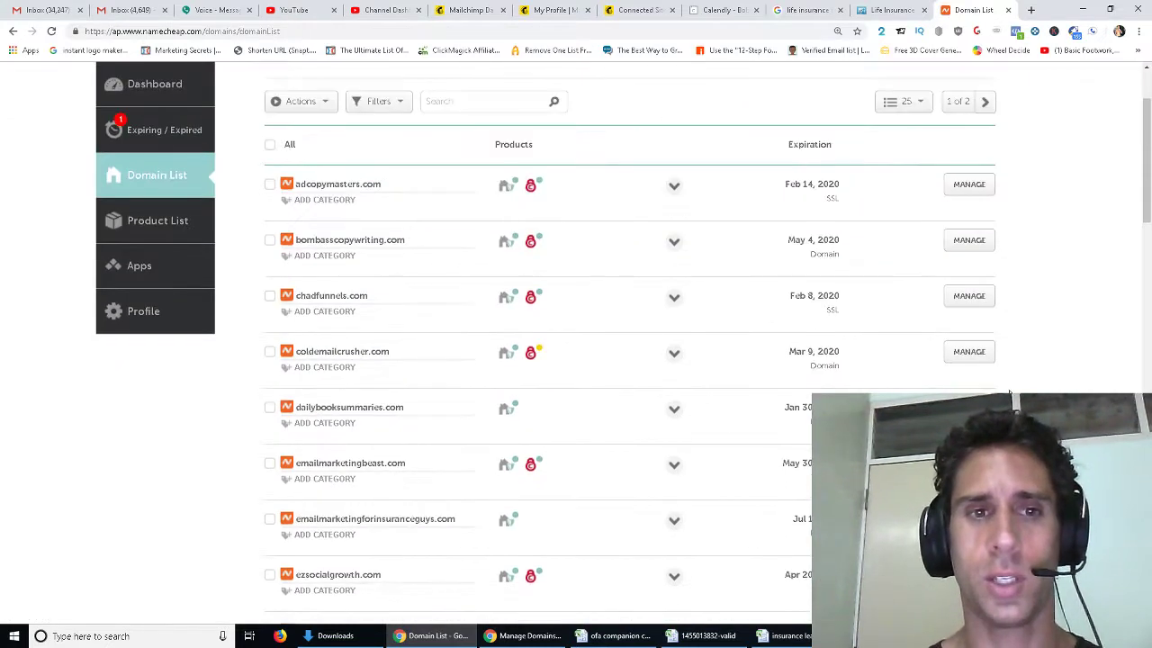
scroll(1010, 393, down, 1)
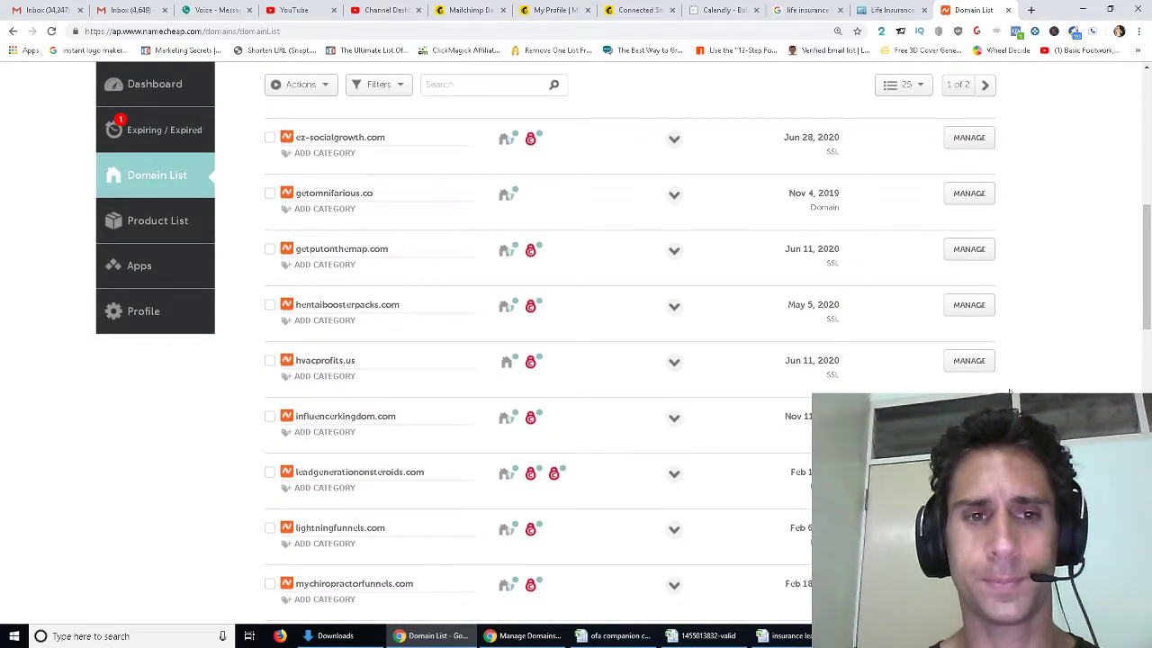
scroll(1010, 393, down, 1)
scroll(1010, 394, up, 1)
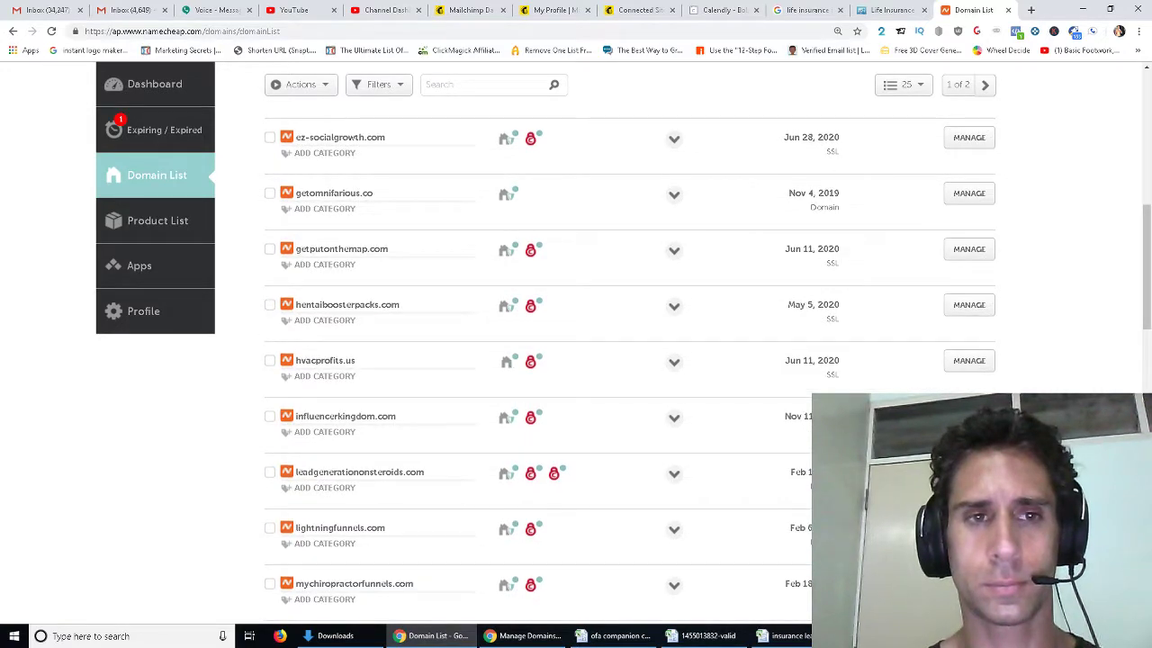
scroll(1009, 393, up, 1)
scroll(494, 314, up, 1)
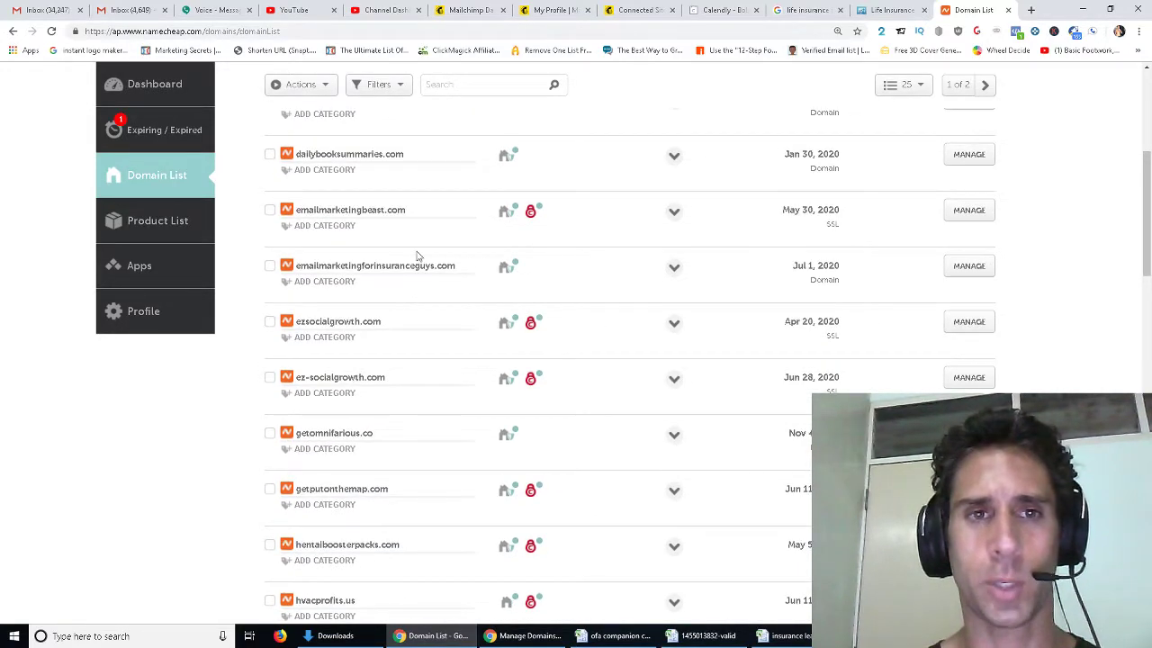
click(975, 270)
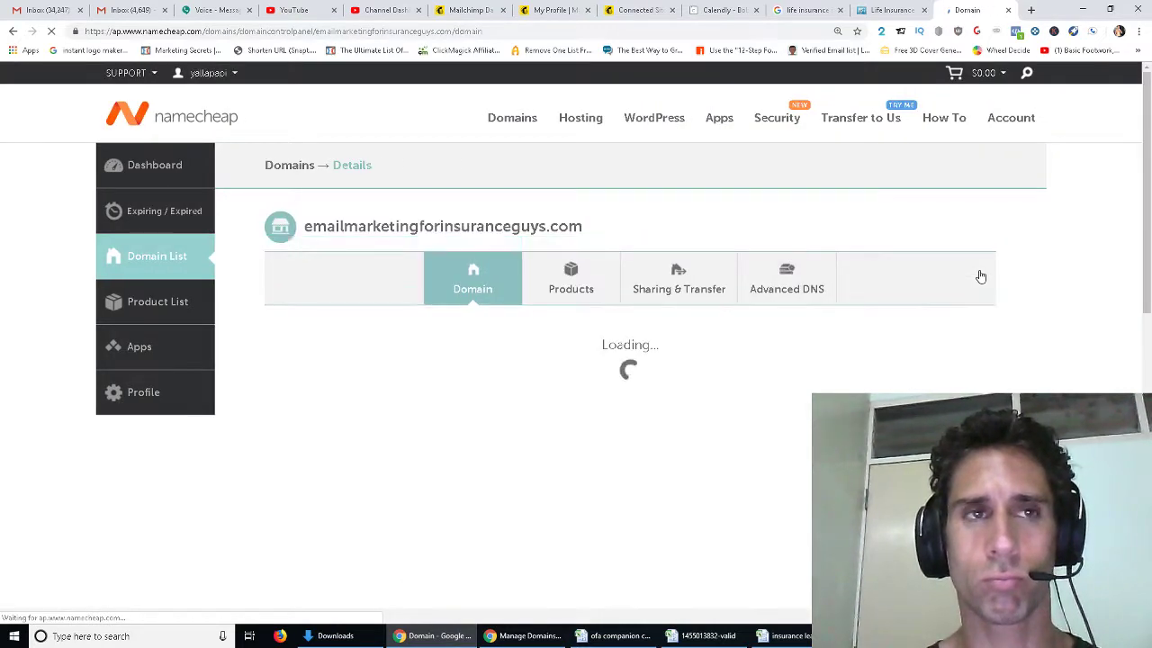
scroll(981, 276, down, 2)
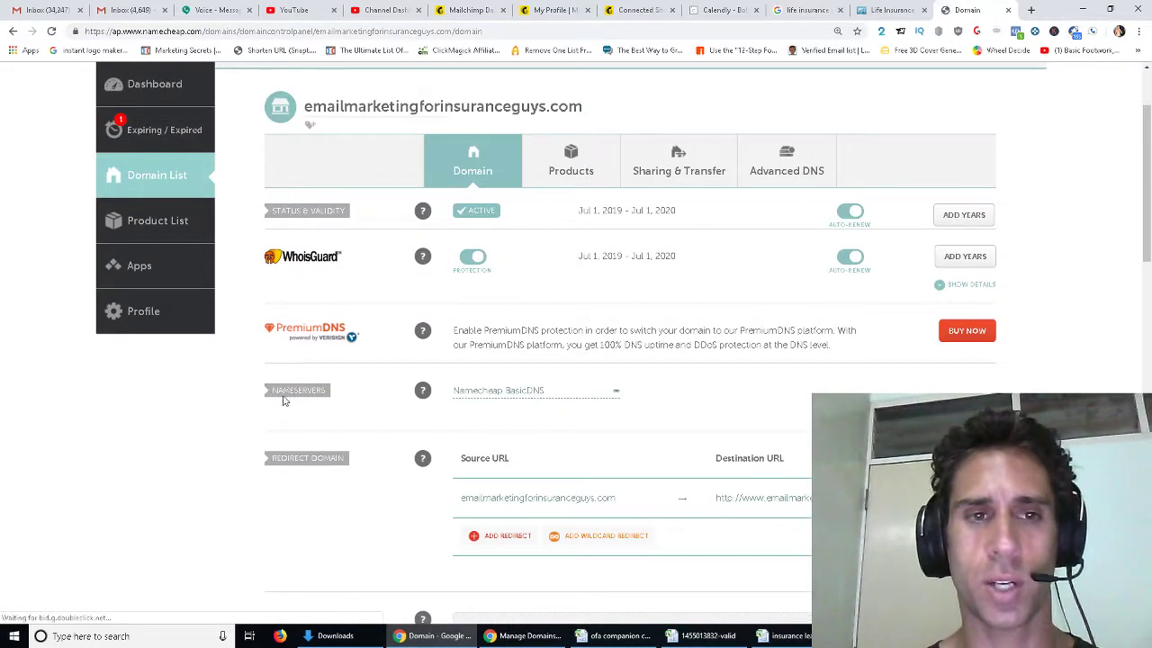
click(596, 391)
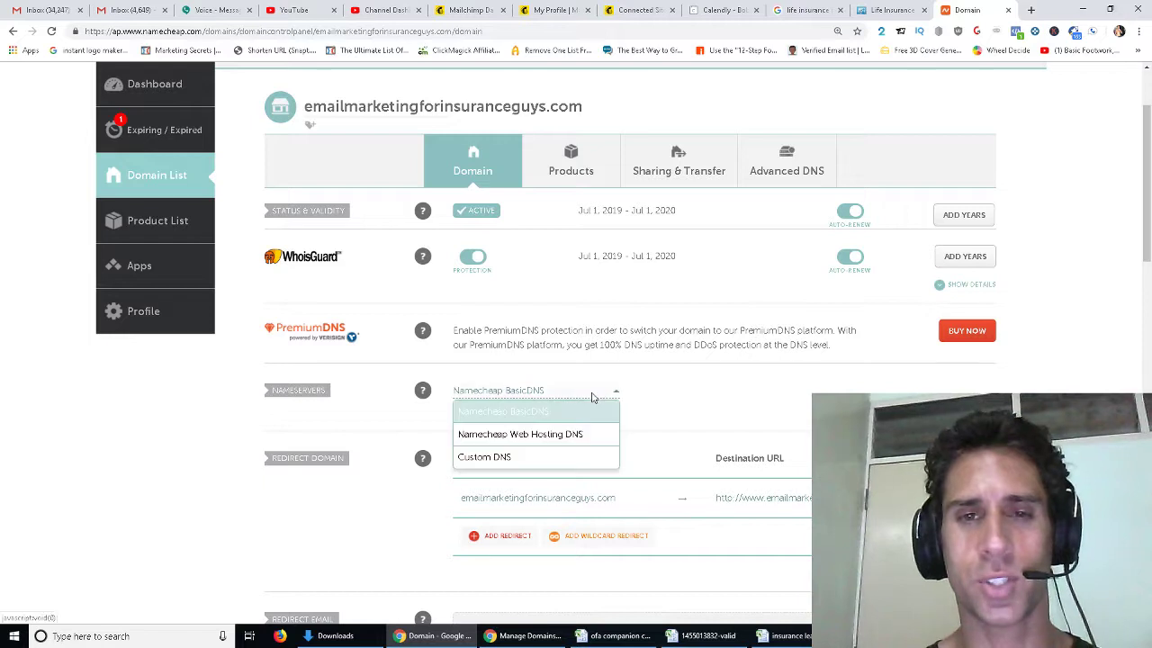
click(573, 436)
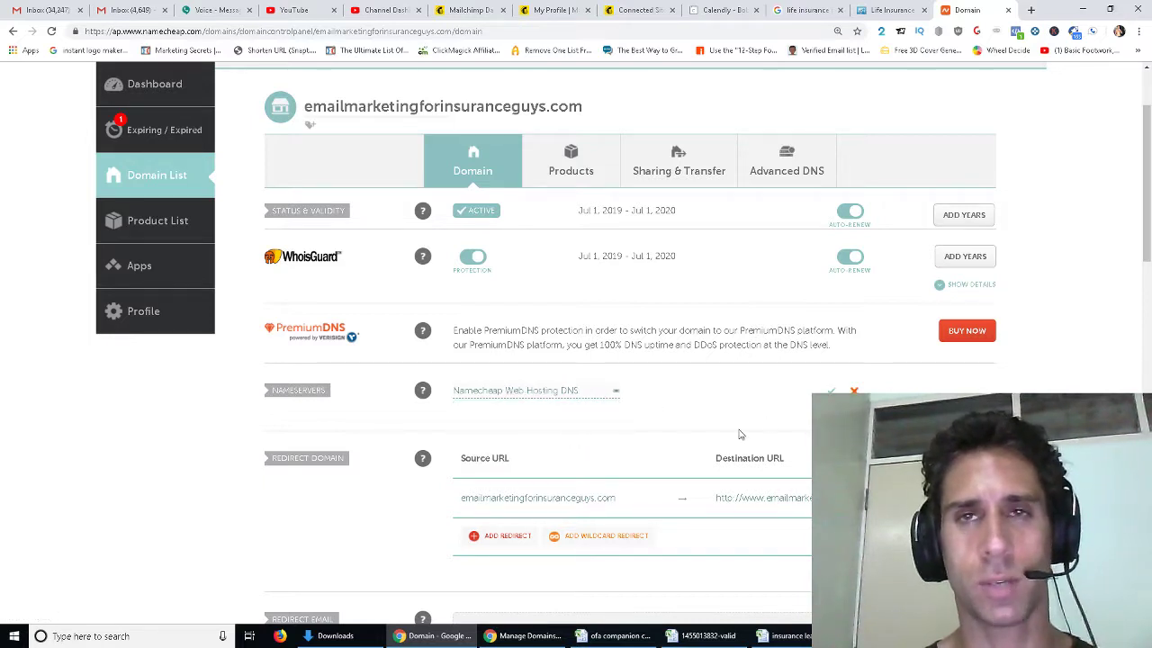
click(513, 398)
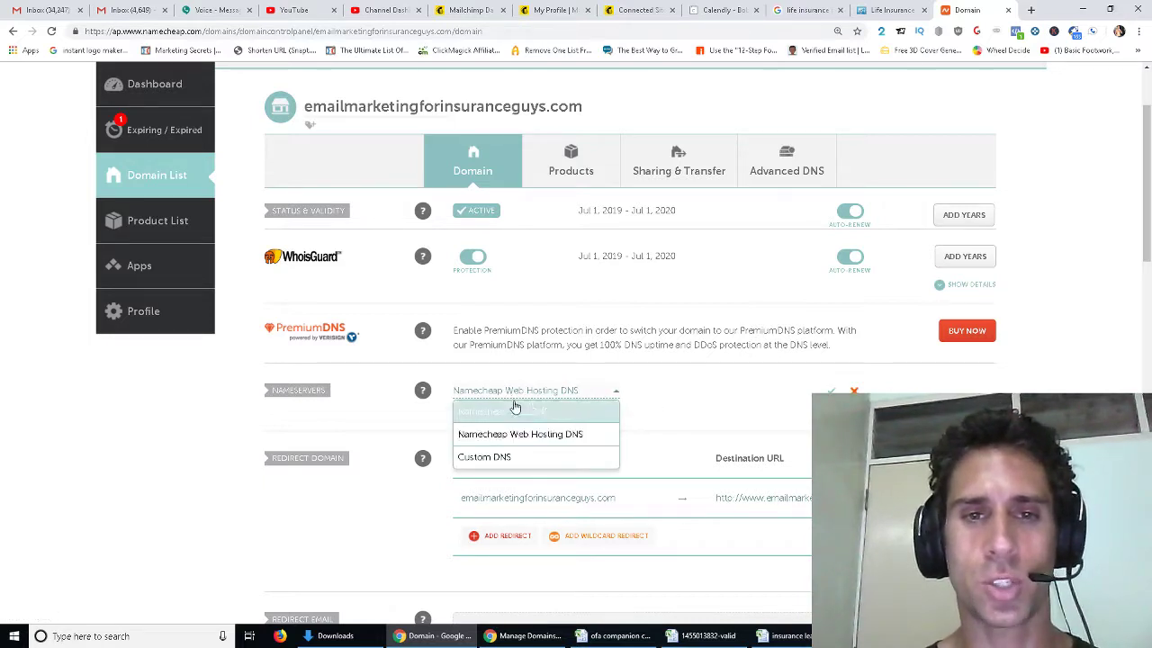
click(519, 411)
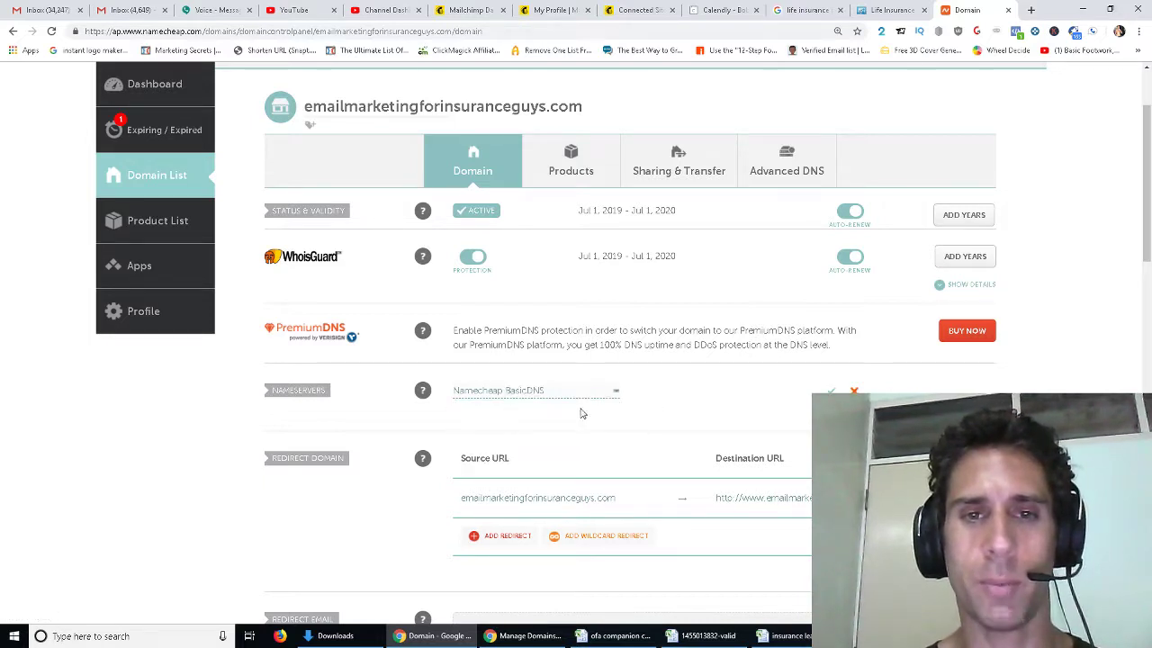
Set the domain's nameservers to Namecheap Web Hosting DNS, save the change, and dismiss the notification.
click(517, 400)
click(516, 437)
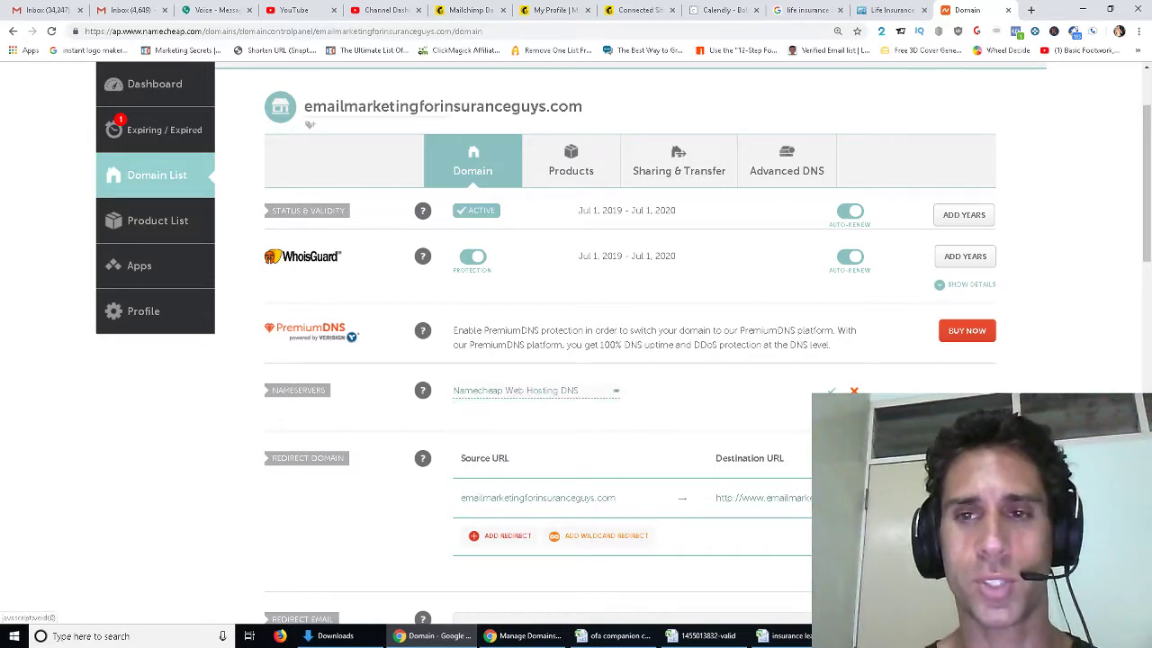
click(830, 391)
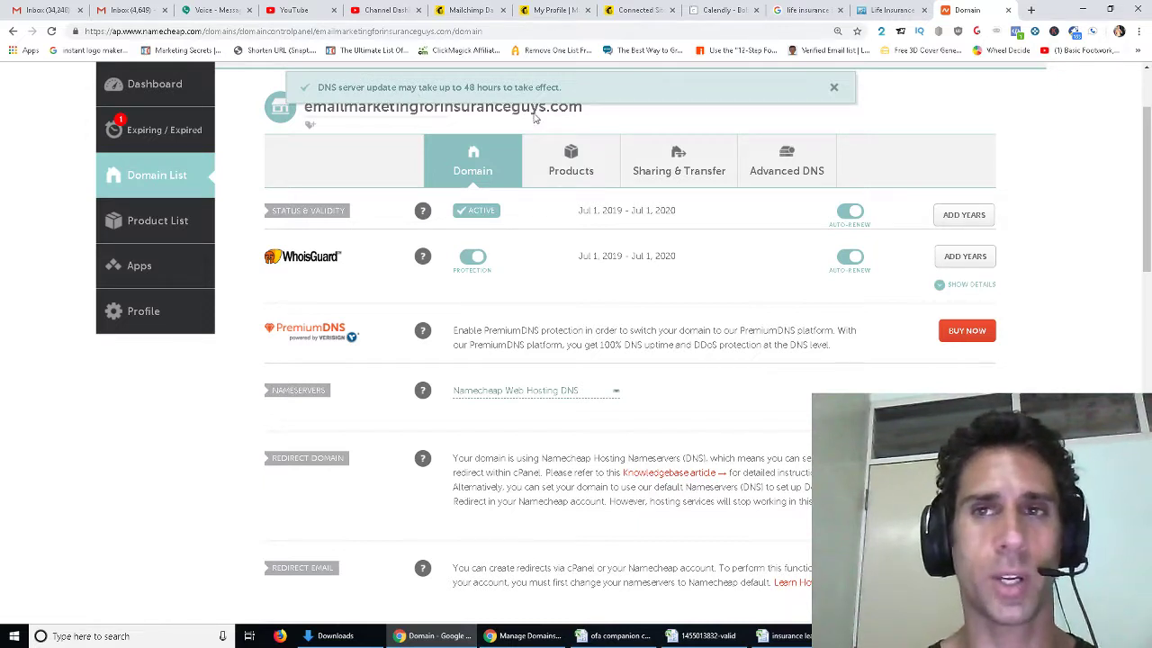
click(835, 87)
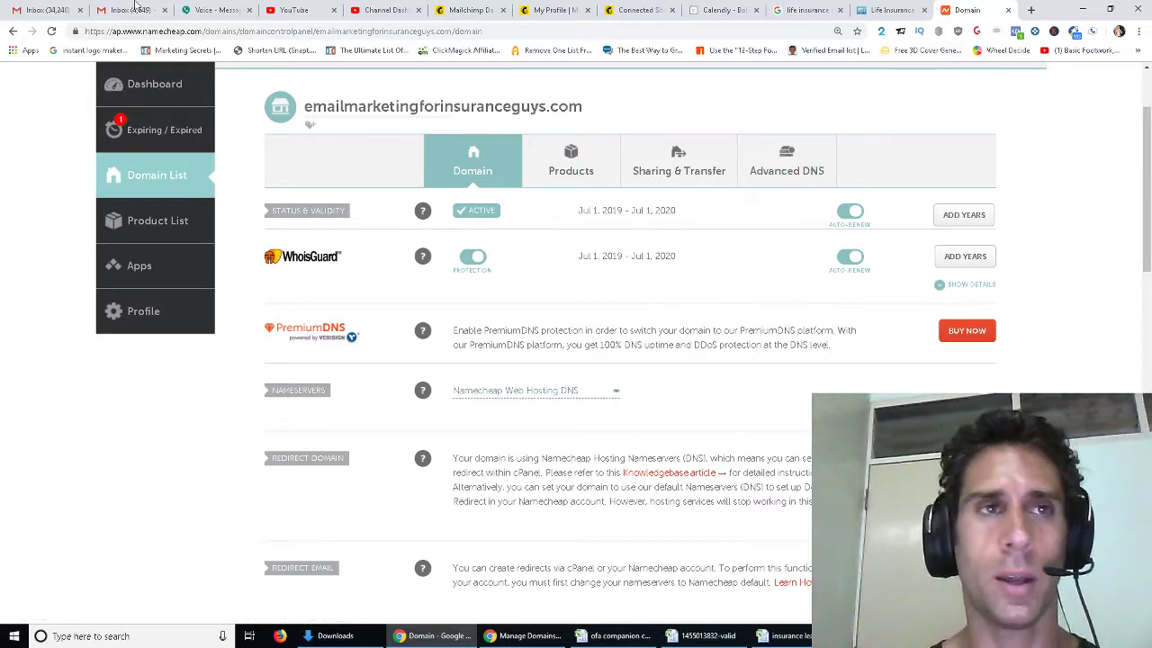
Check the Gmail inbox for messages from Namecheap about the domain purchase.
click(62, 9)
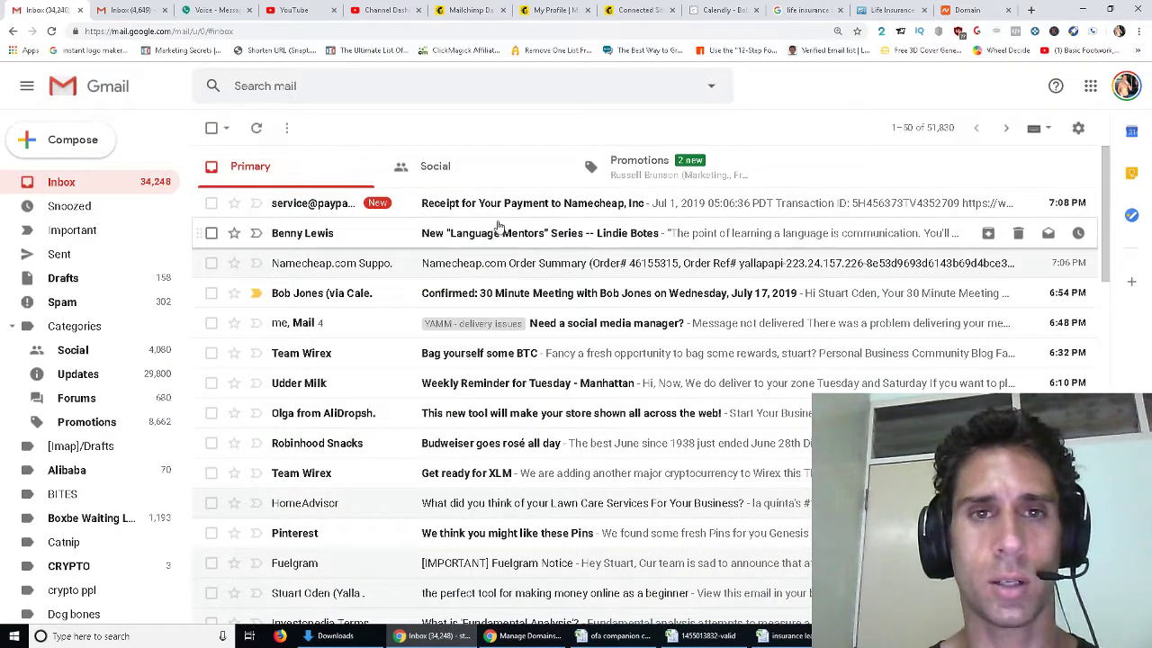
click(110, 187)
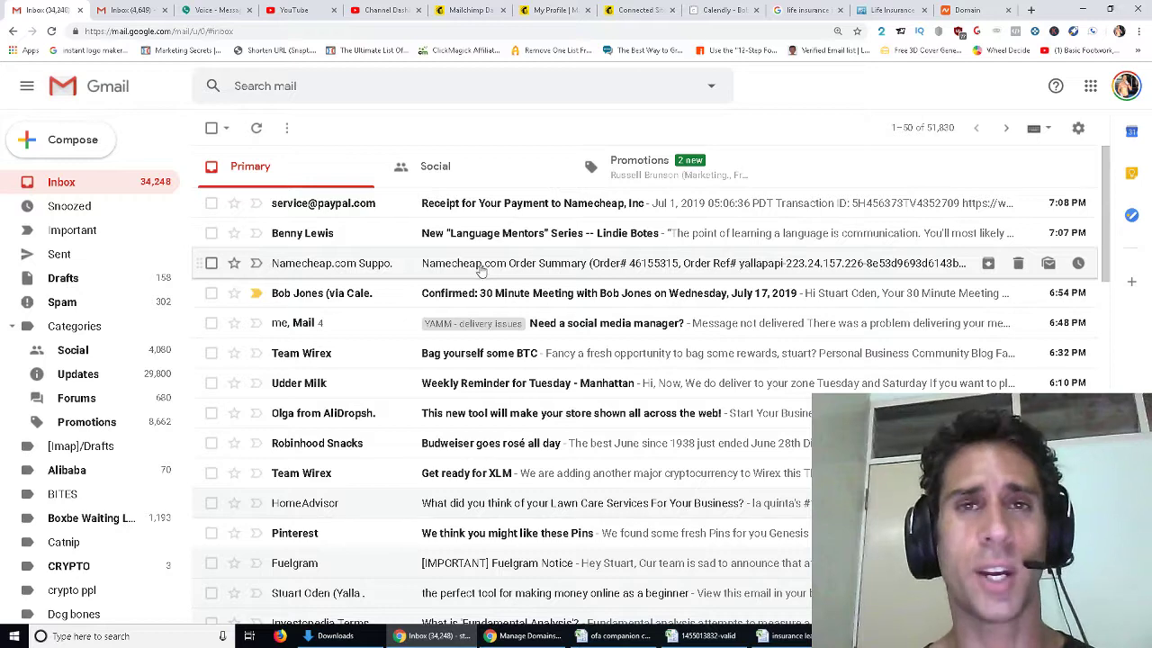
click(943, 10)
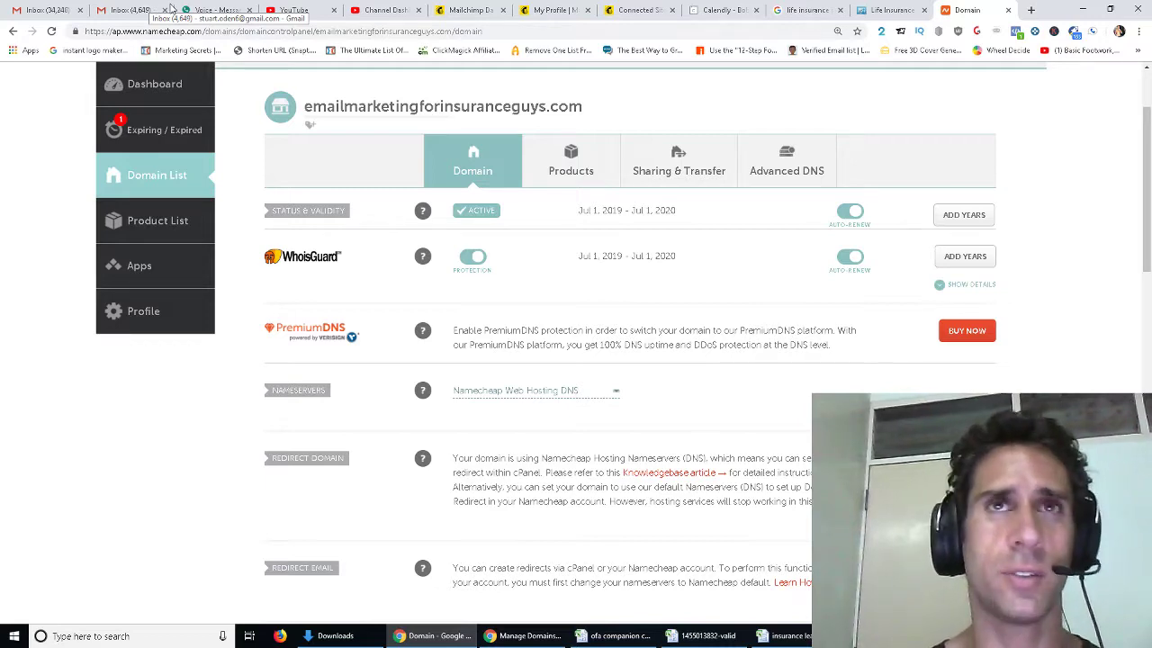
click(63, 9)
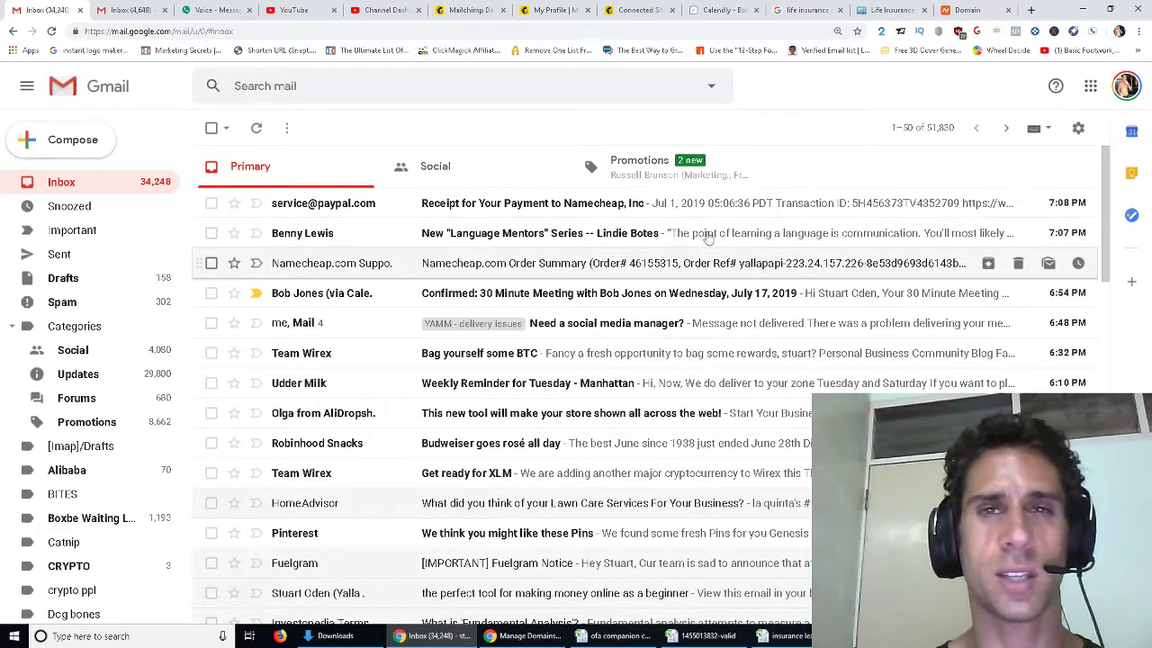
Open the saved cPanel email accounts address in a new browser tab and log in with the prefilled credentials.
click(1030, 10)
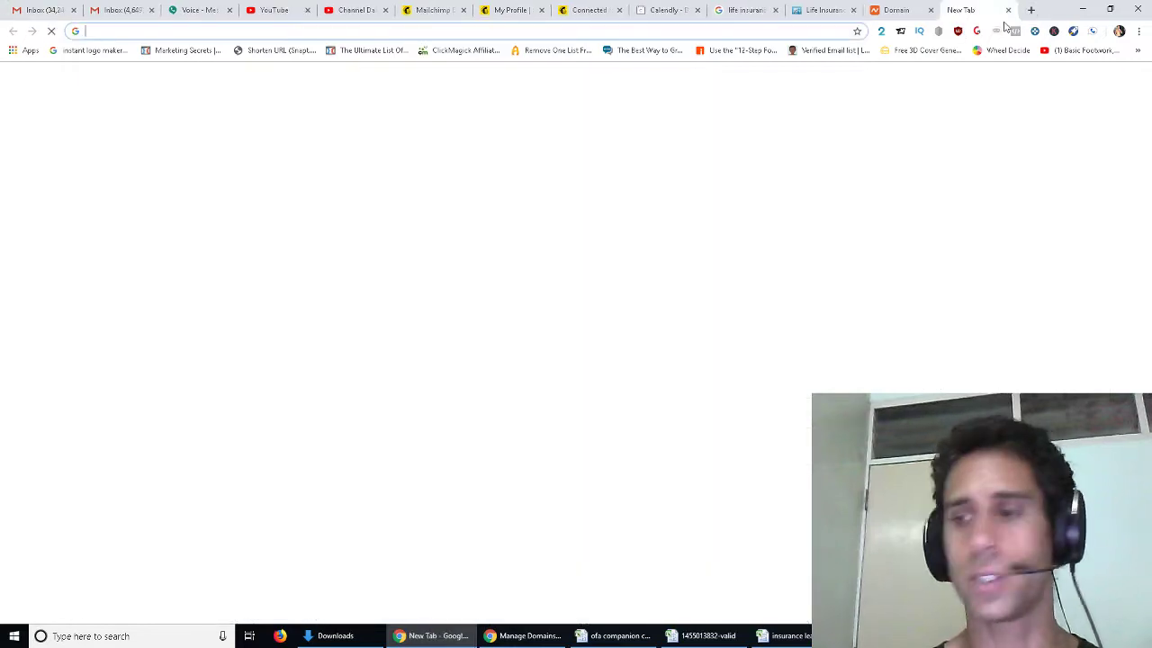
text(cpane)
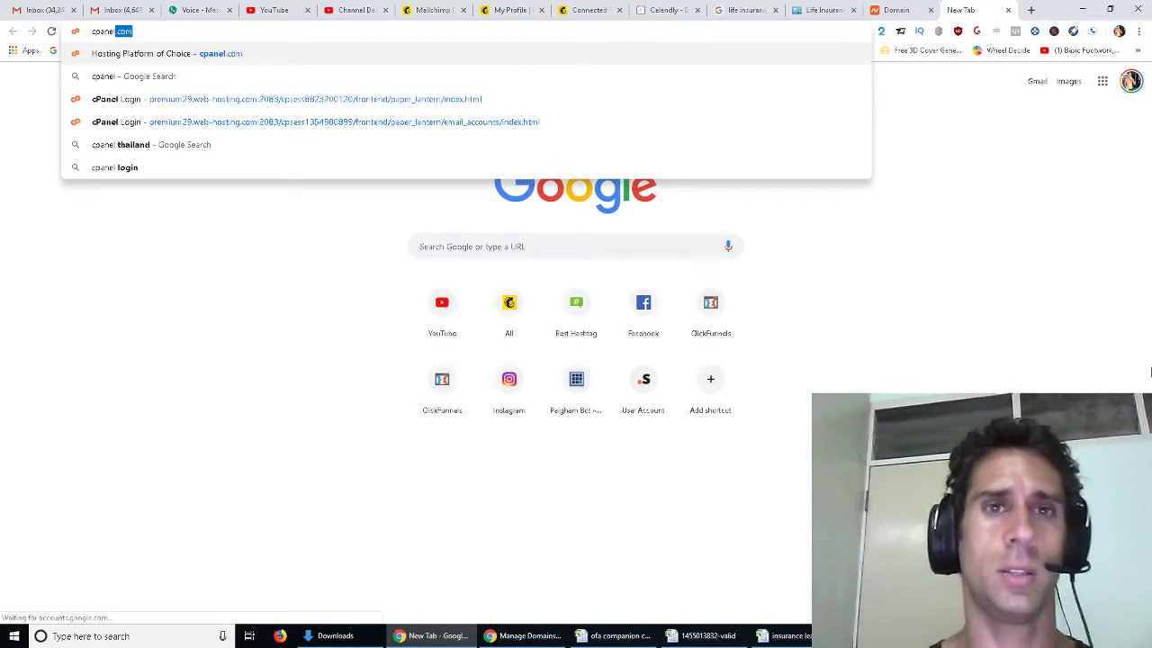
click(404, 121)
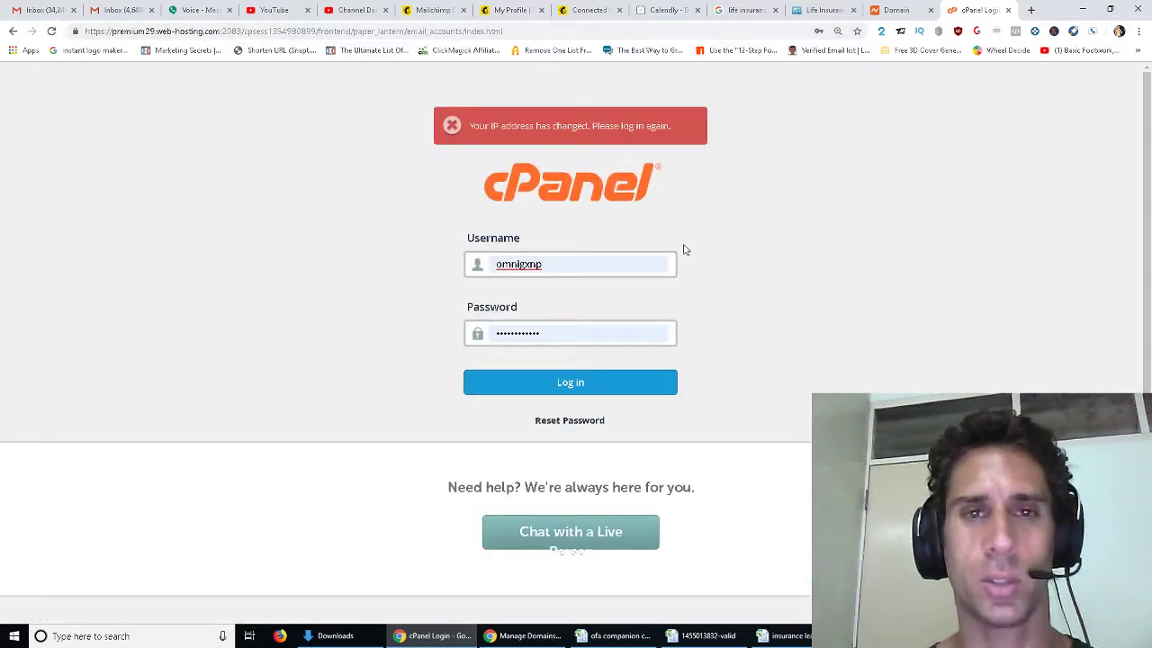
click(561, 396)
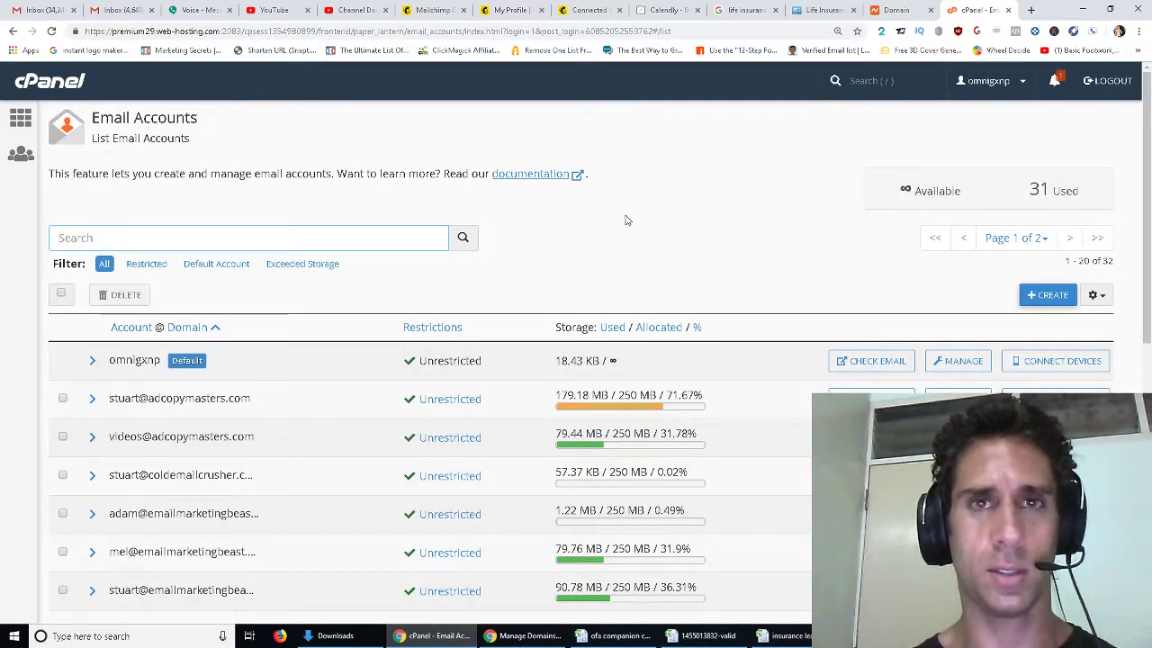
Go from the email accounts list to the cPanel home page and open Addon Domains in a new browser tab.
scroll(627, 220, down, 2)
scroll(627, 220, down, 6)
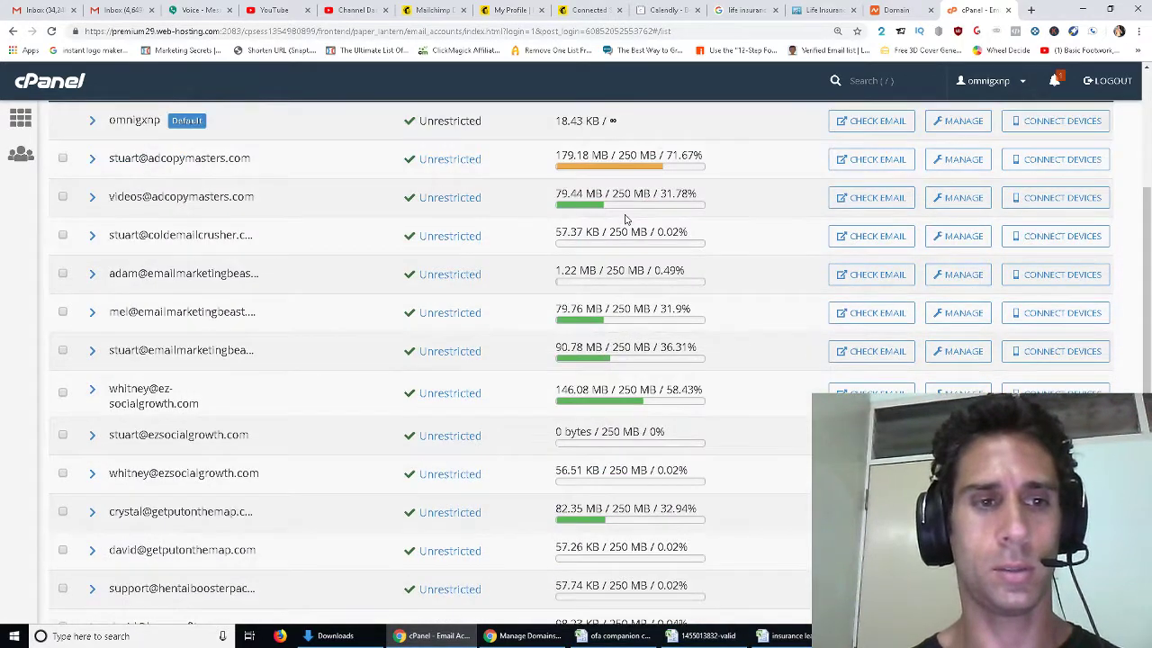
scroll(160, 156, up, 8)
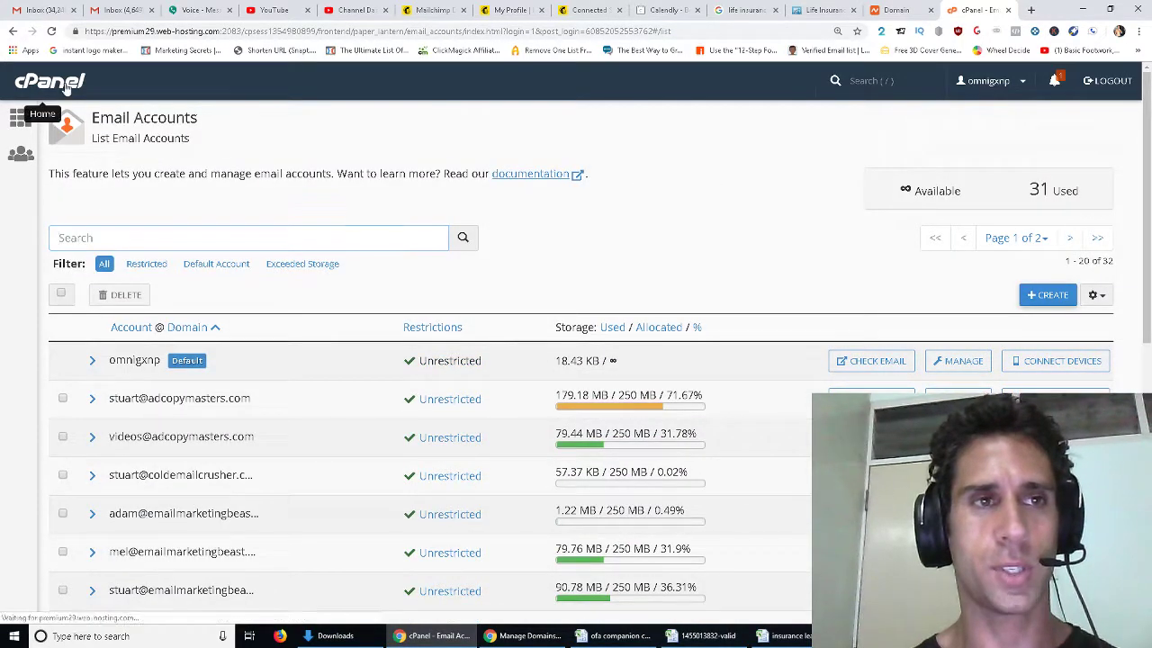
click(21, 118)
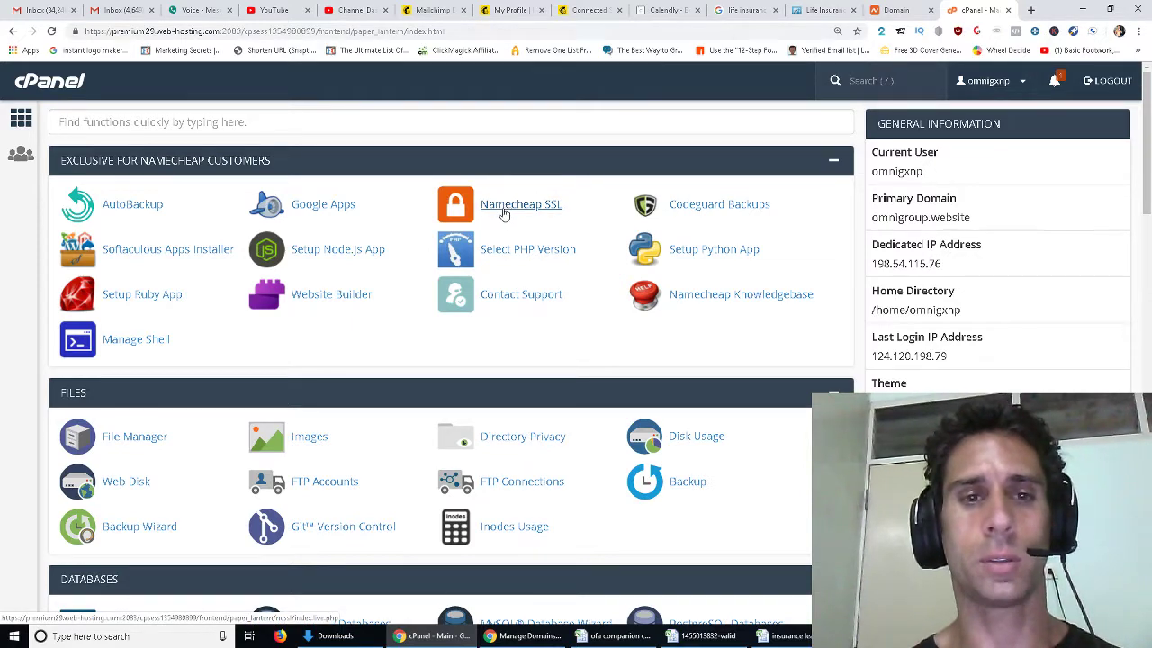
scroll(503, 211, down, 3)
scroll(450, 340, down, 2)
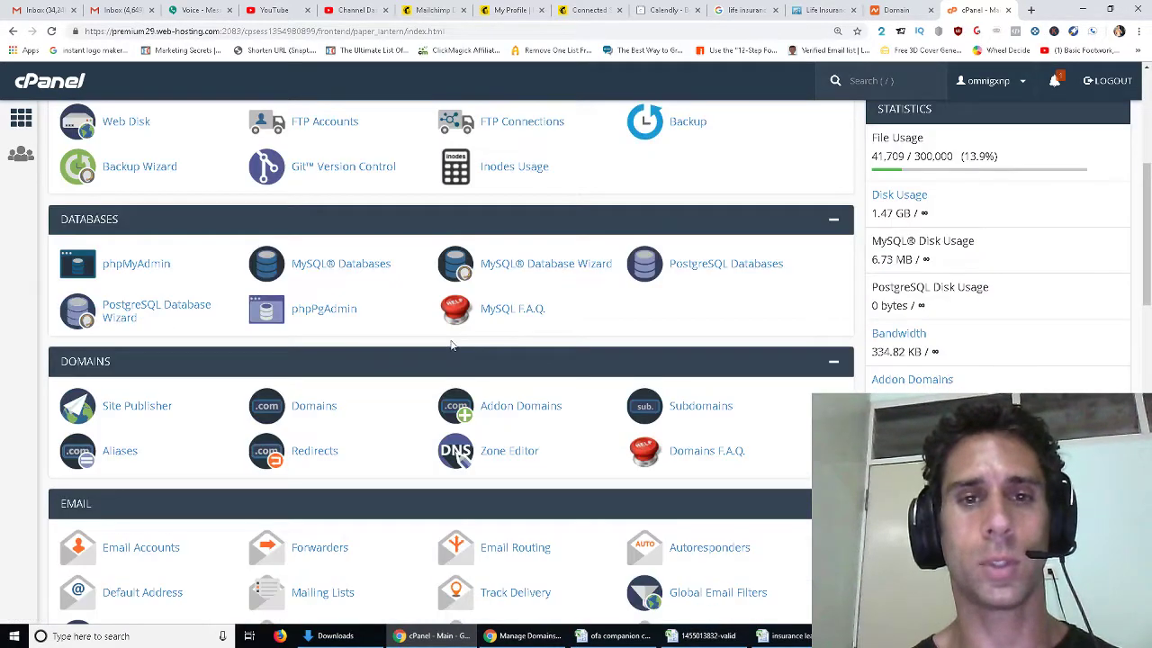
middle_click(504, 406)
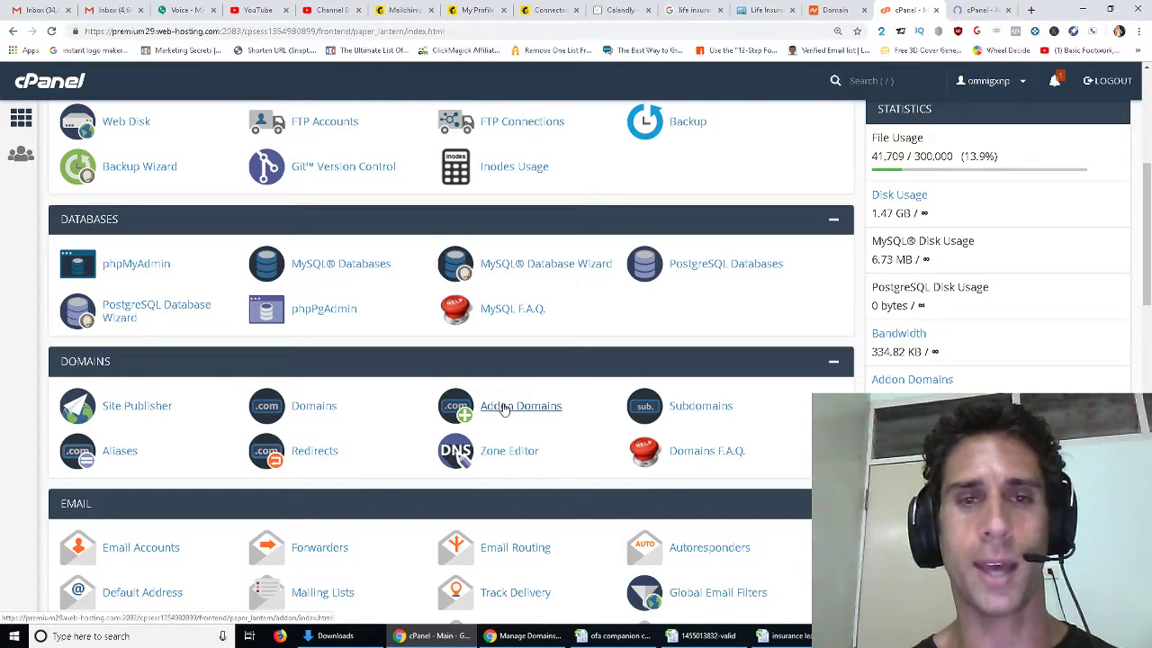
key(ctrl+Tab)
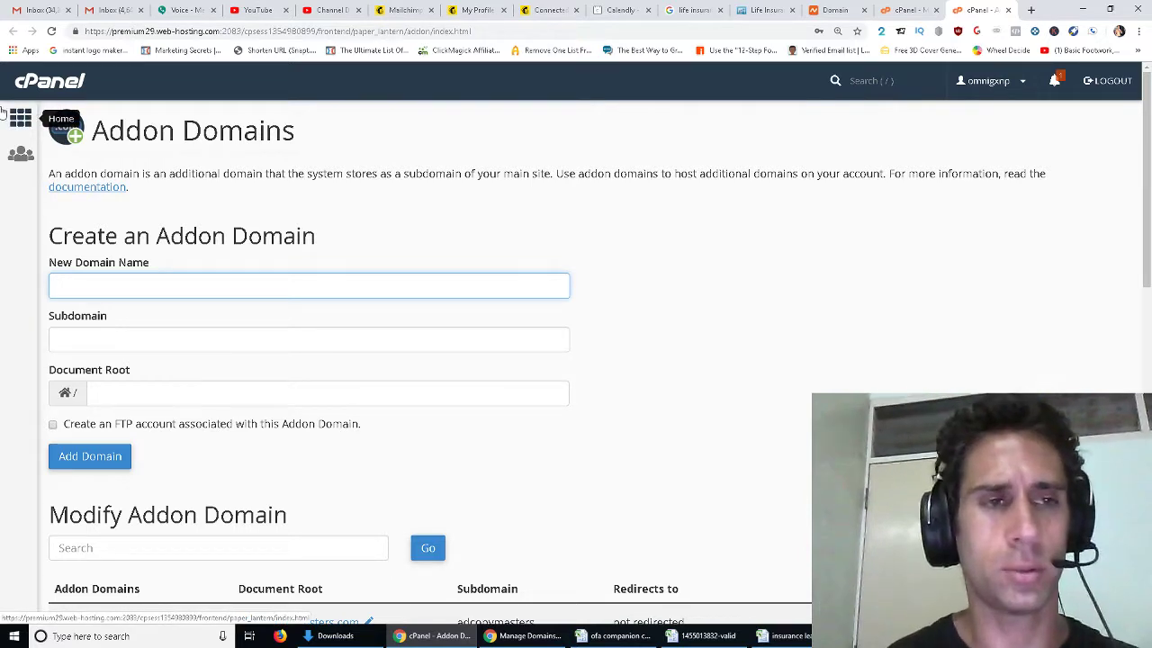
Create the addon domain emailmarketingforinsuranceguys.com with its auto-filled subdomain and document root, and open the Namecheap SSL plugin.
text(emailmarketingforins)
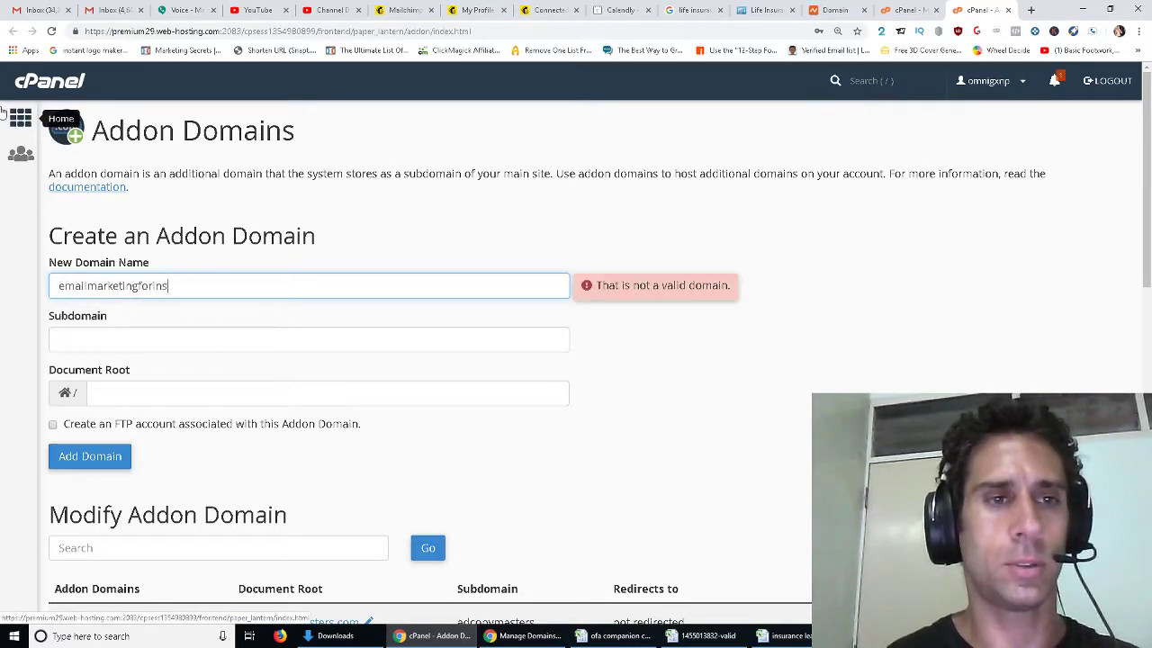
text(uranceguys.com)
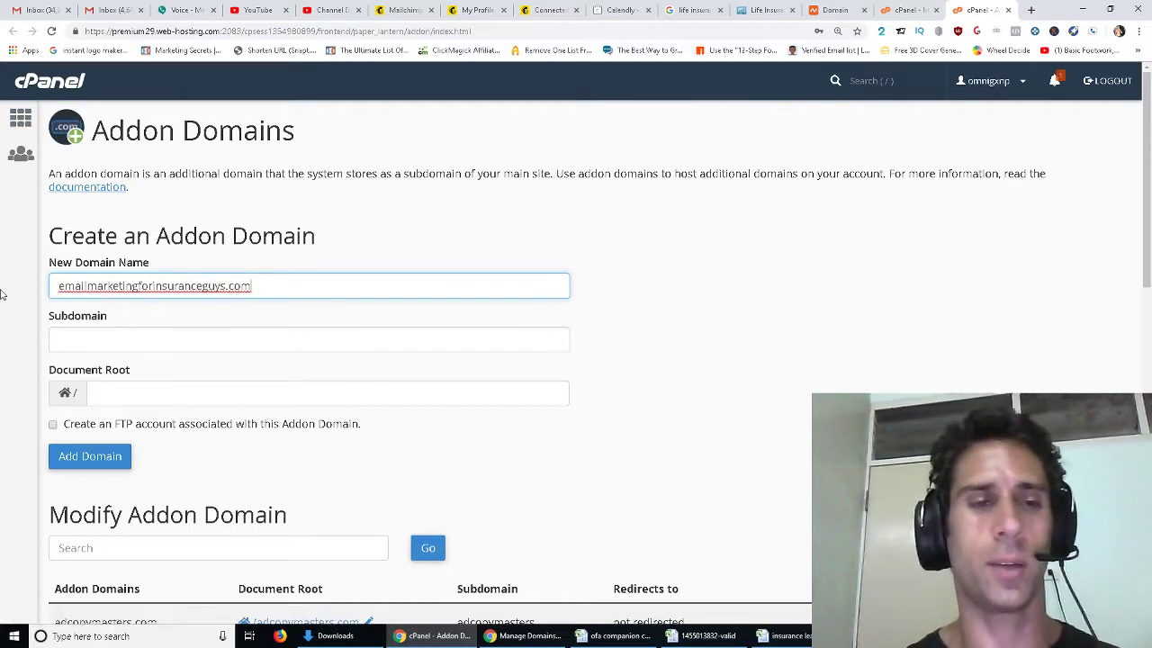
click(572, 368)
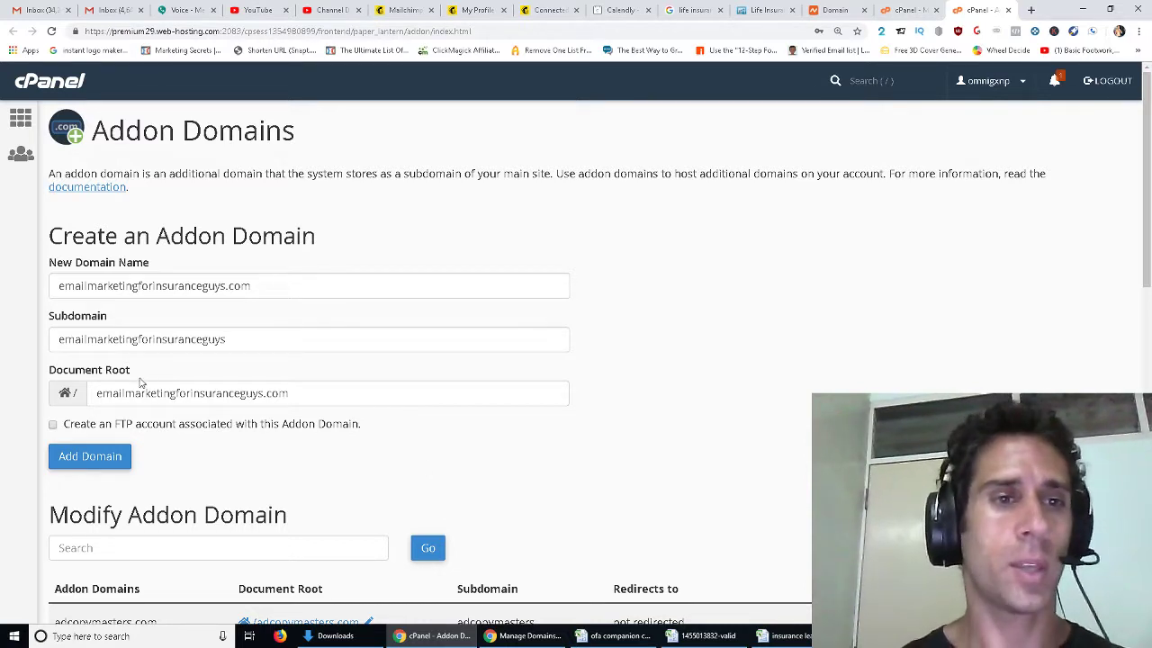
click(238, 343)
drag(253, 286, 118, 330)
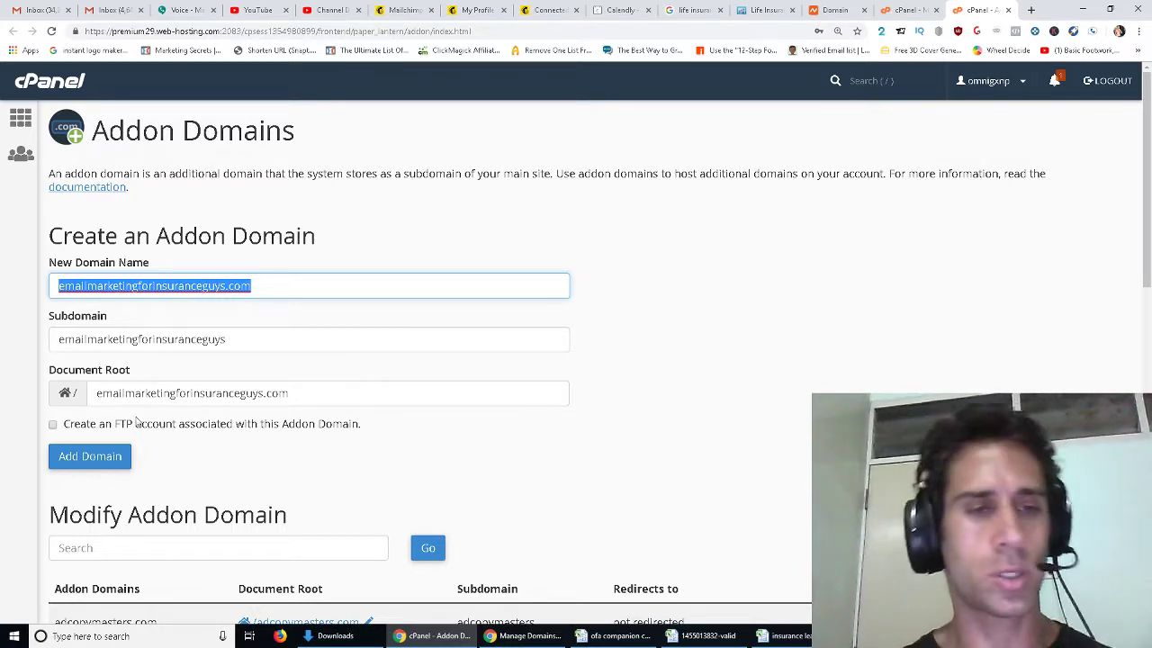
click(110, 458)
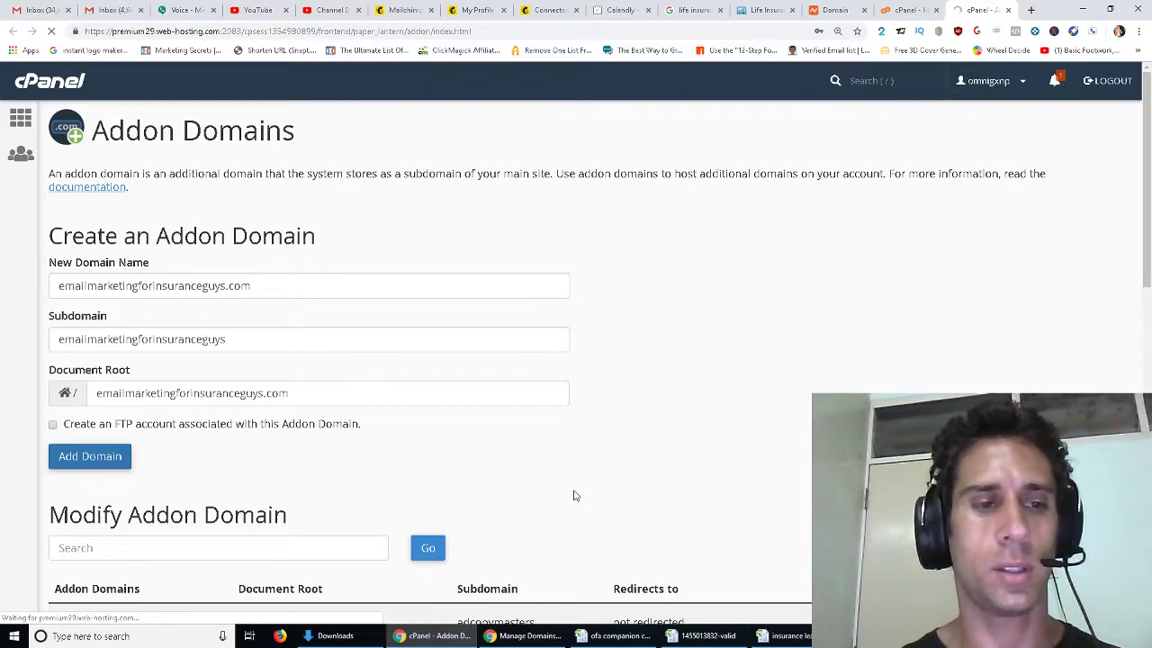
mouse_move(334, 635)
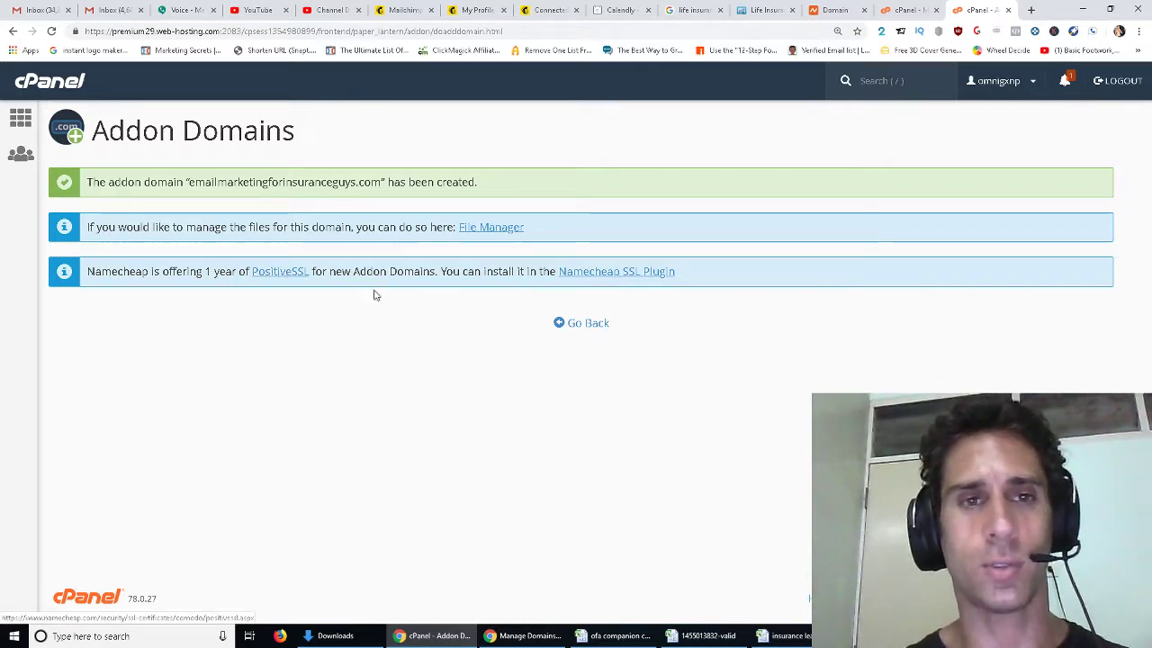
click(625, 275)
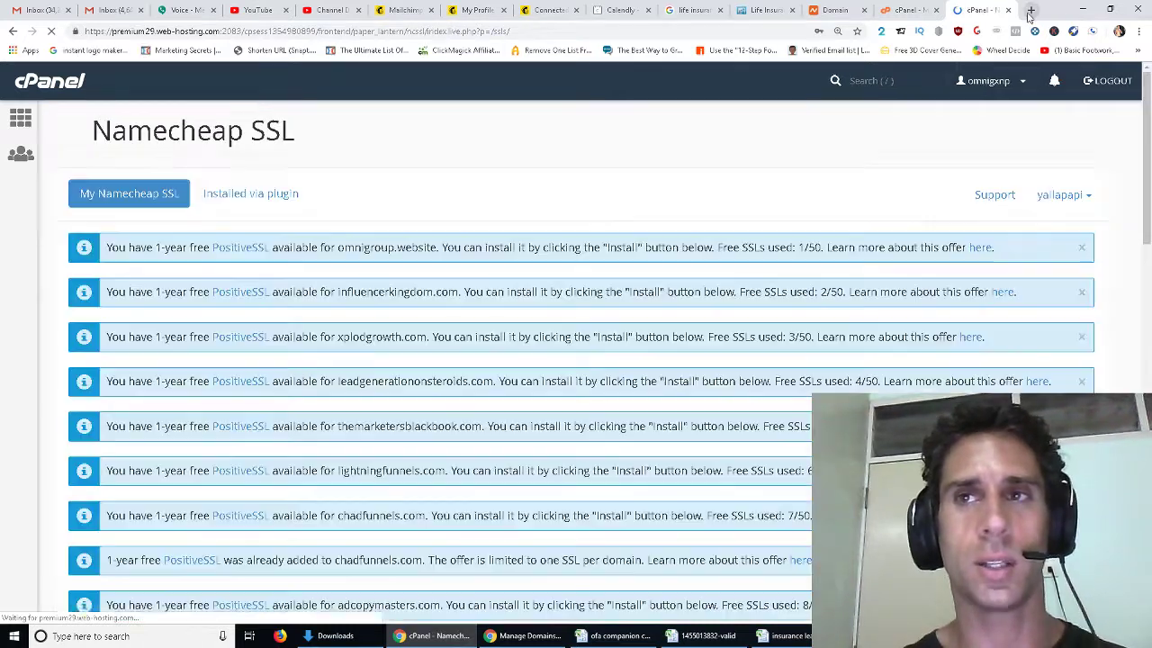
Open the EZ Social Growth website in a new browser tab, inspect its connection security details, and close the tab.
click(1031, 9)
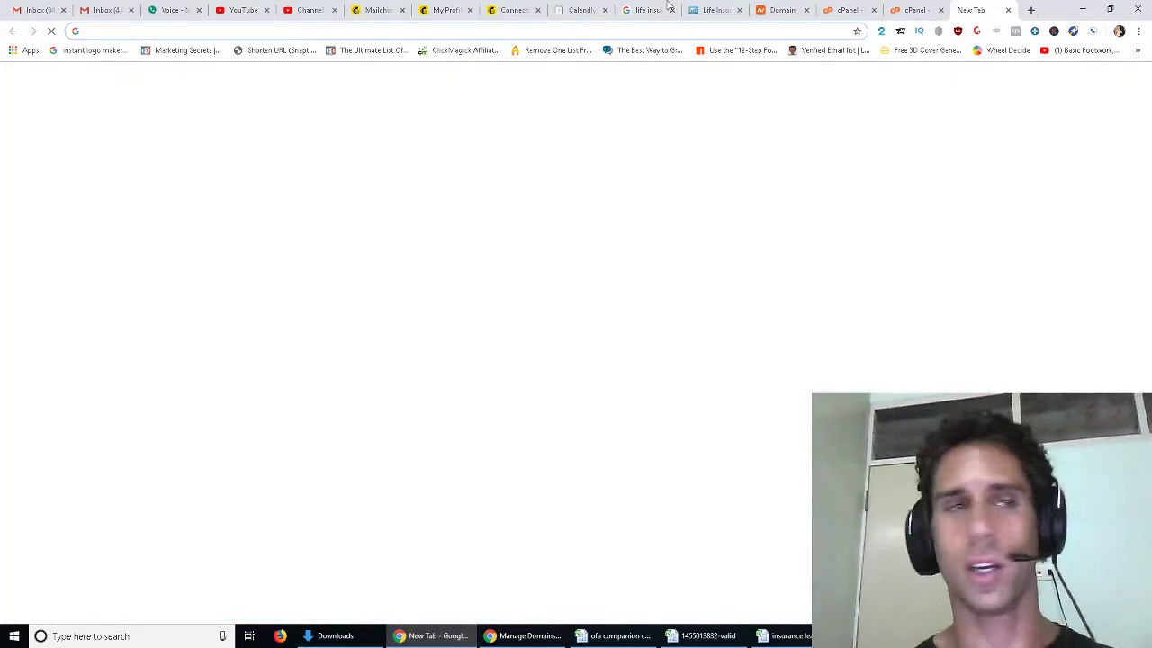
text(ez)
key(Return)
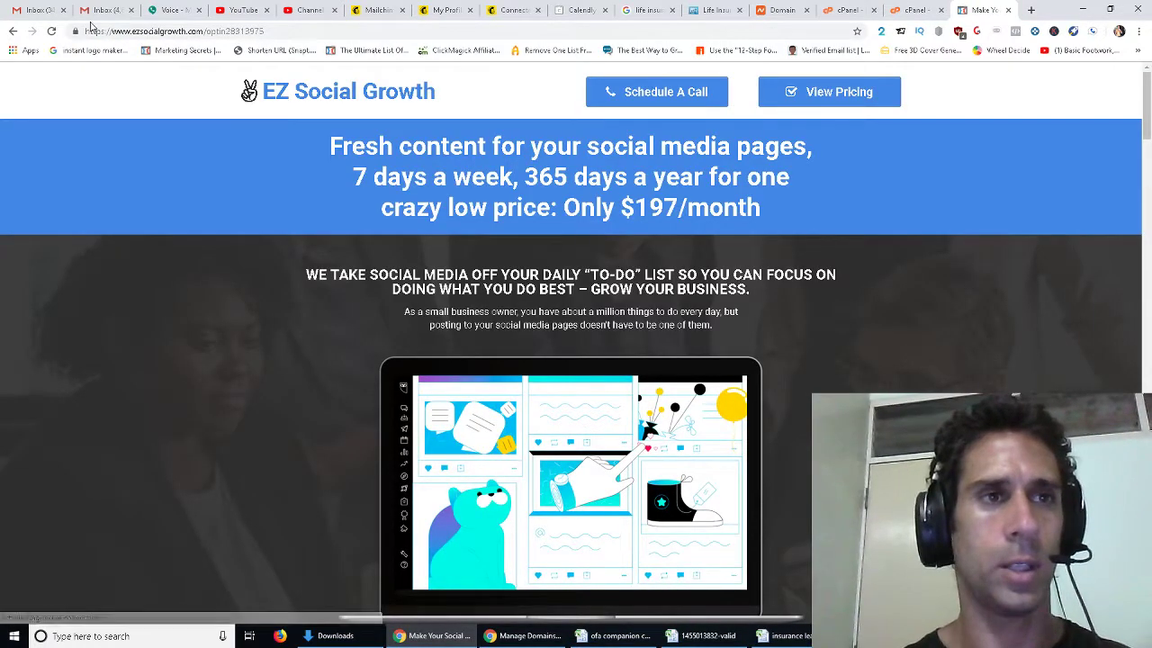
click(77, 30)
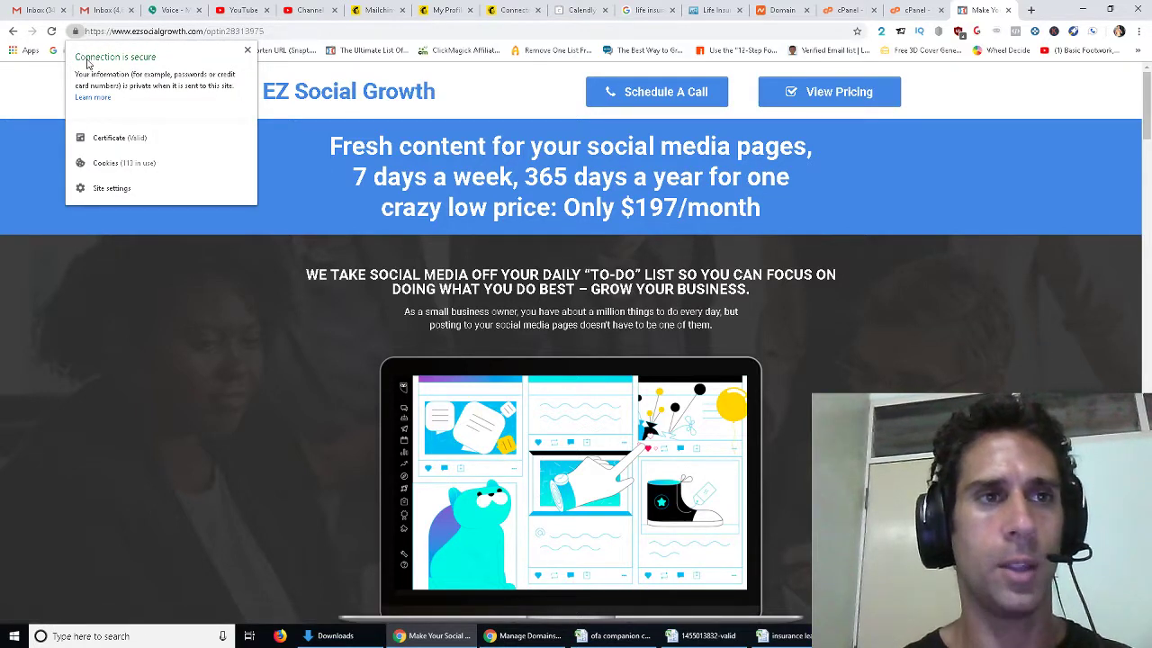
click(1008, 9)
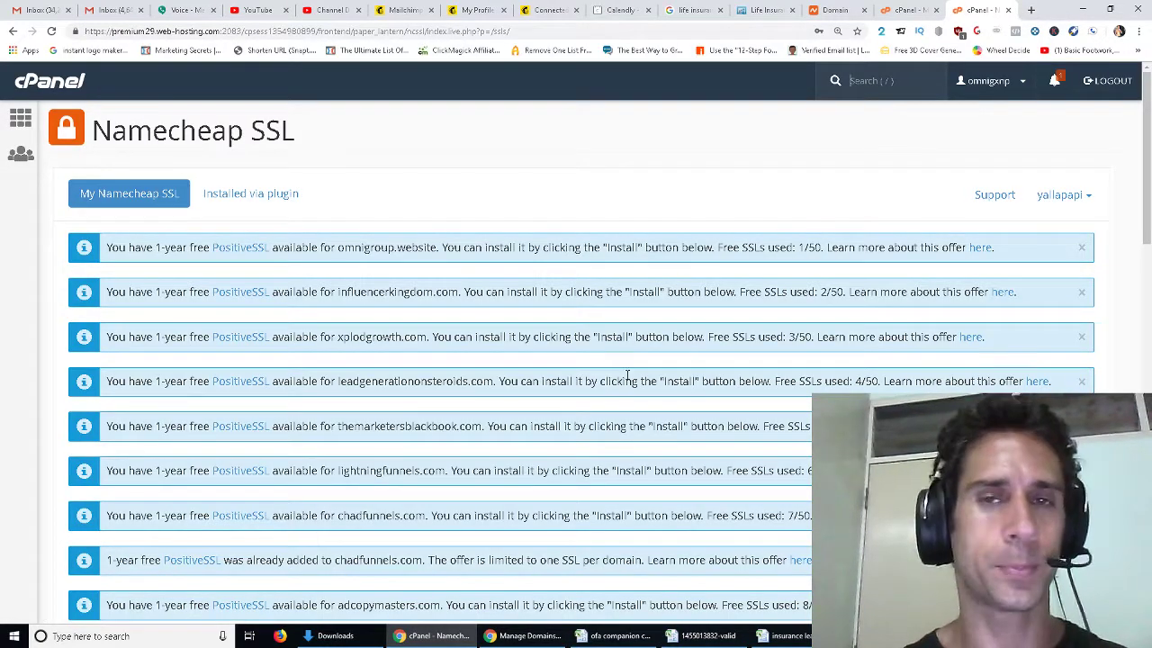
Install the free PositiveSSL certificate for emailmarketingforinsuranceguys.com.
scroll(648, 223, down, 13)
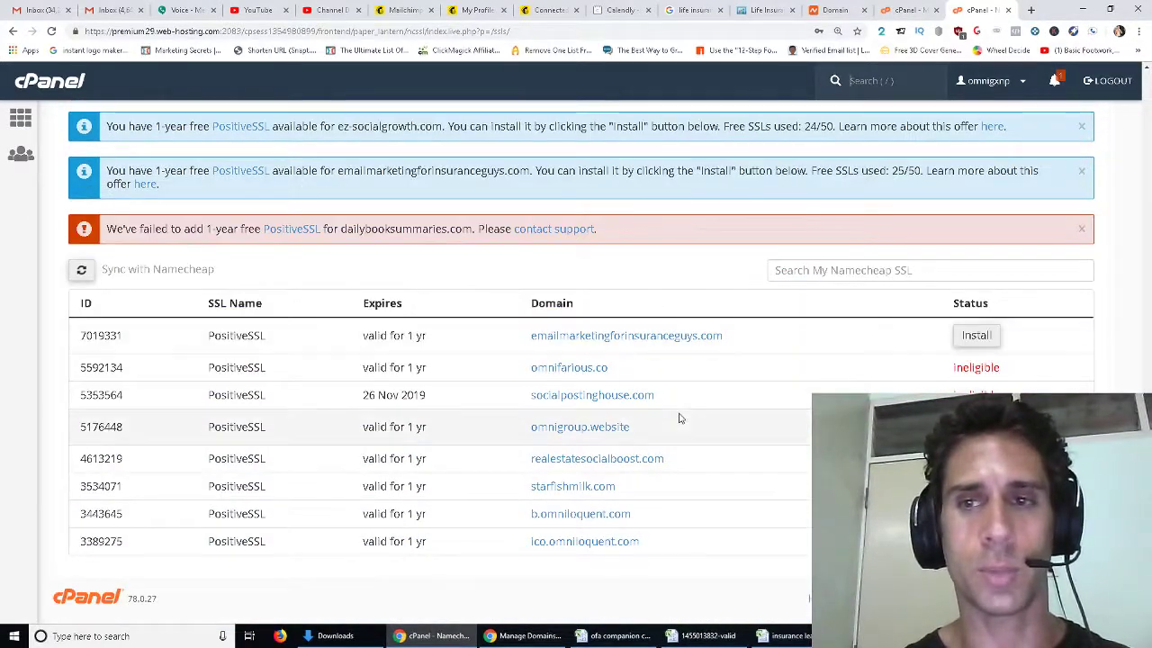
click(980, 339)
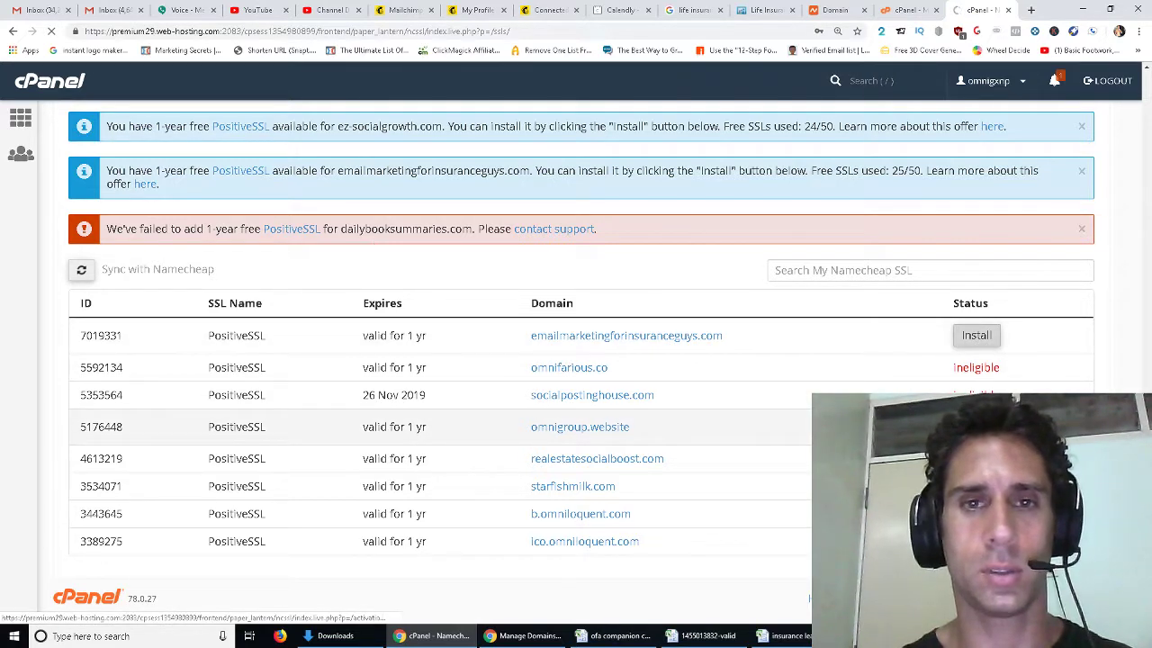
click(184, 414)
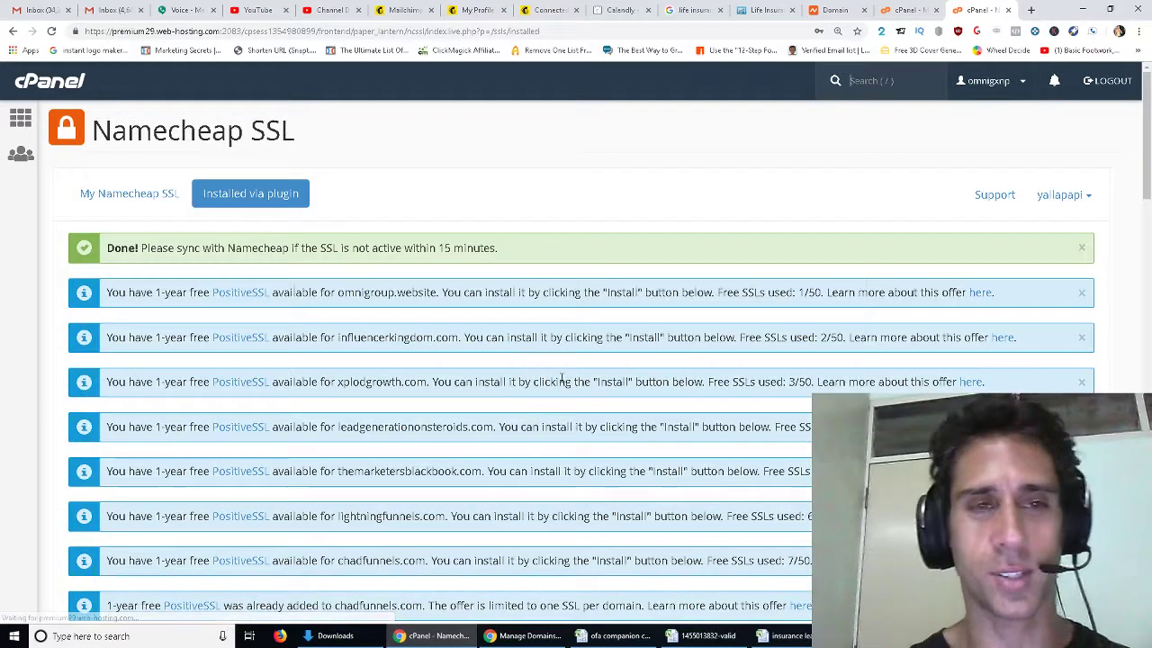
Review the list of certificates installed via the plugin and the notice about syncing with Namecheap.
scroll(563, 381, down, 9)
scroll(563, 380, down, 8)
scroll(563, 381, up, 7)
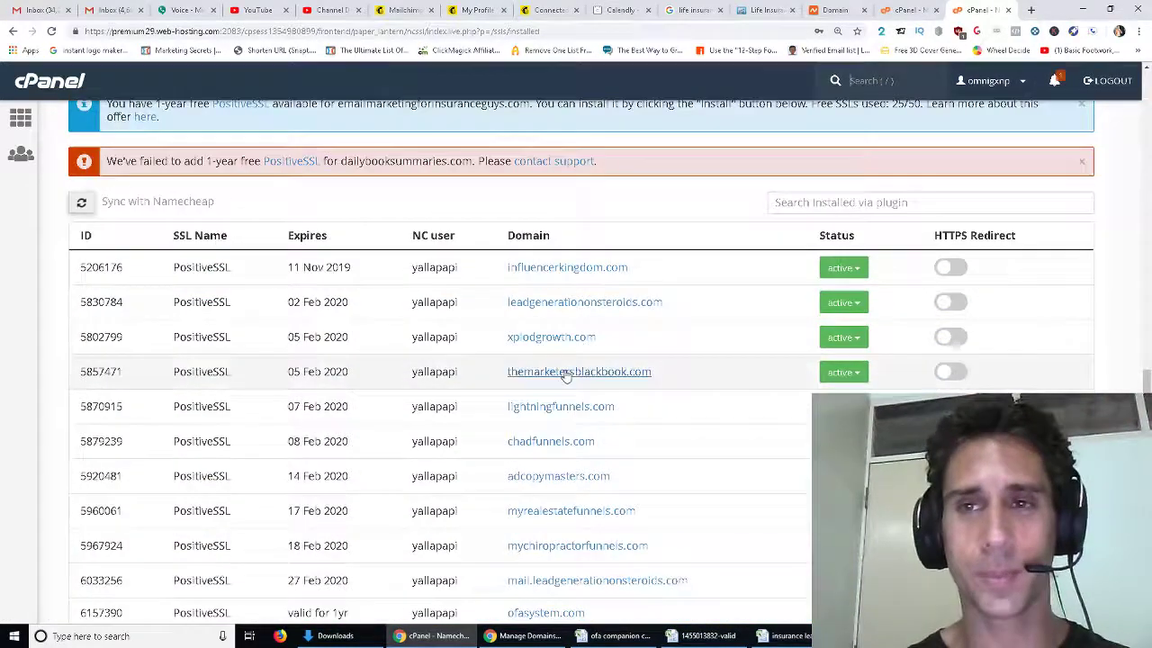
scroll(180, 359, up, 10)
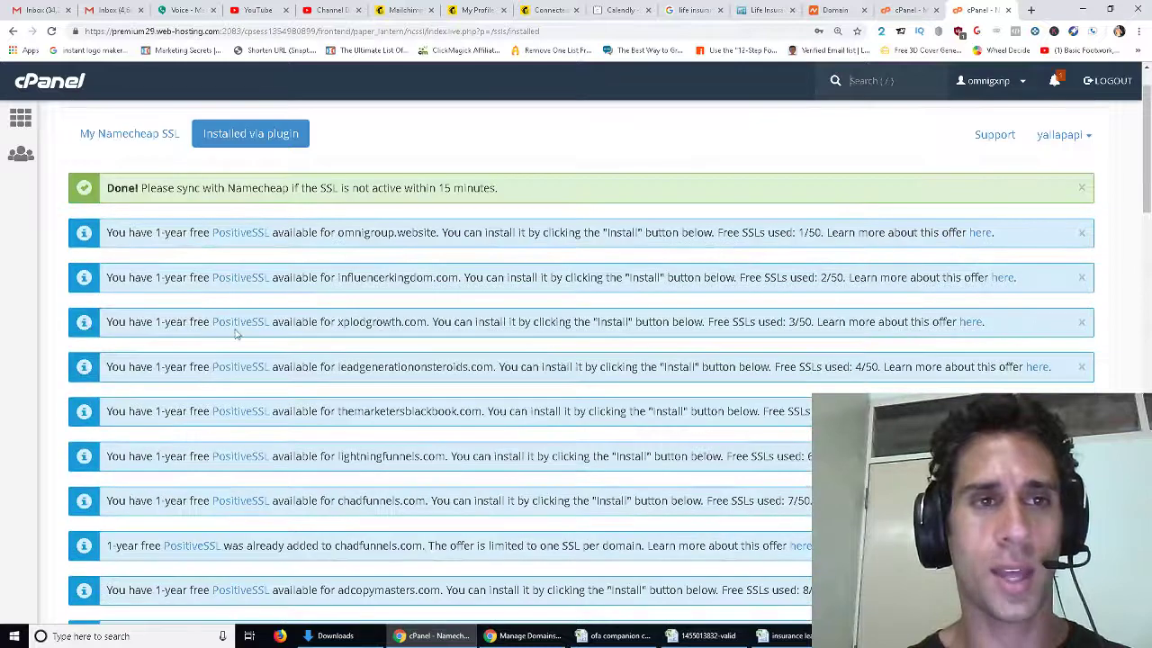
drag(135, 188, 439, 202)
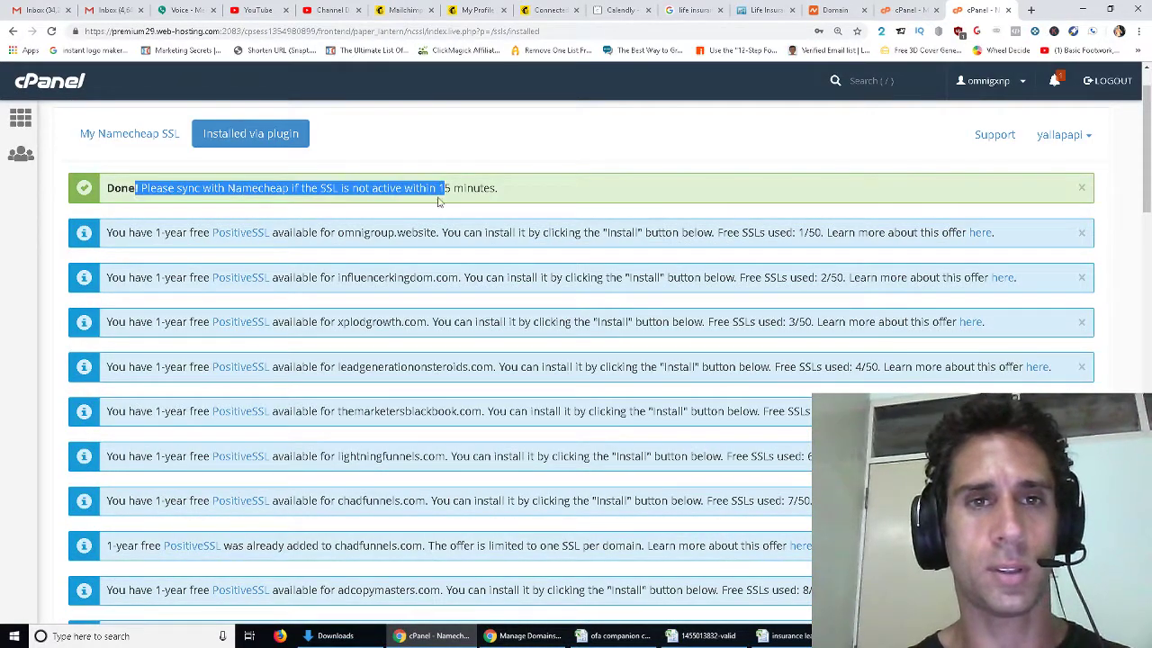
Look over the Domains section on the cPanel home page in the other browser tab, and switch to OBS.
key(alt+Left)
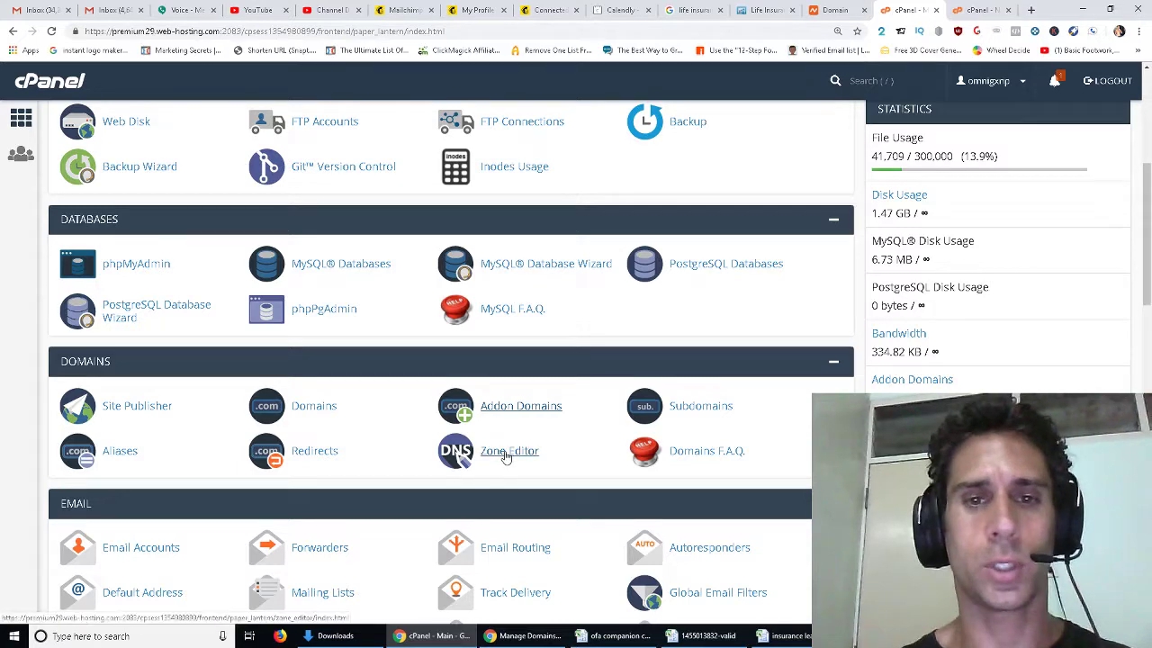
scroll(517, 450, up, 1)
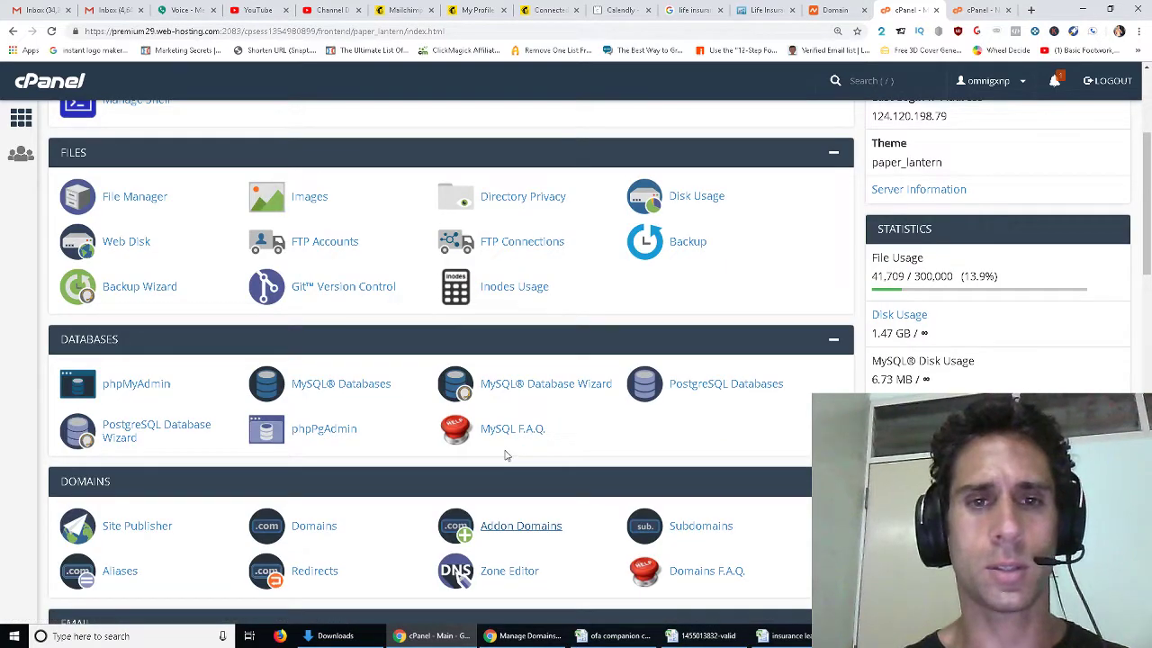
scroll(505, 455, down, 1)
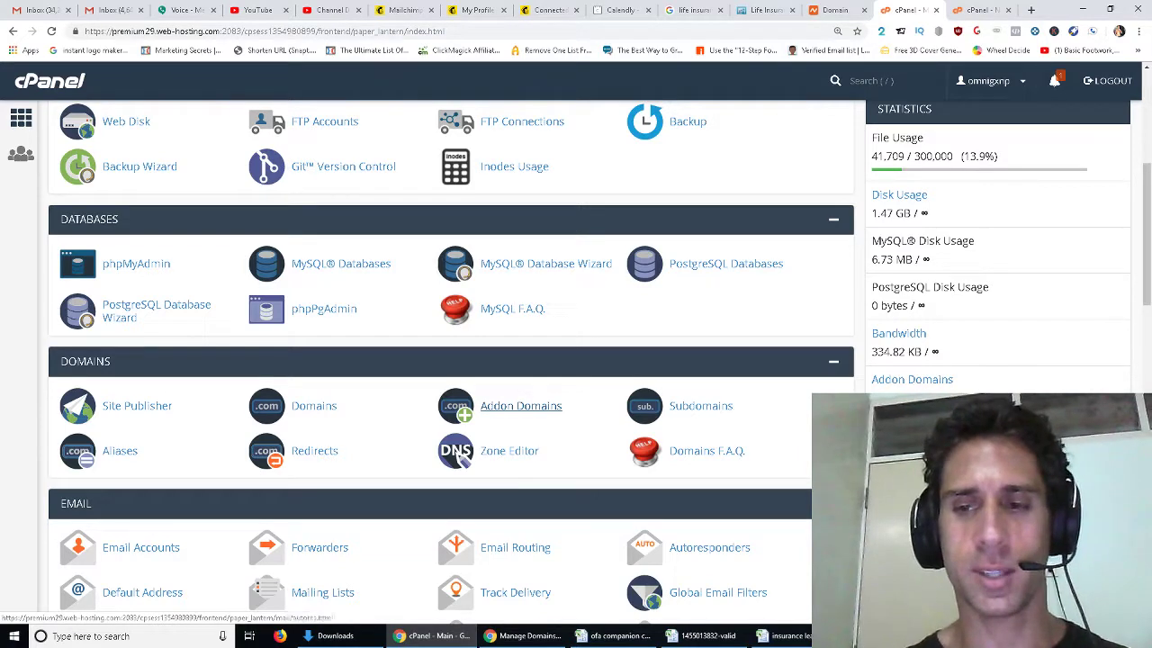
key(alt+Tab)
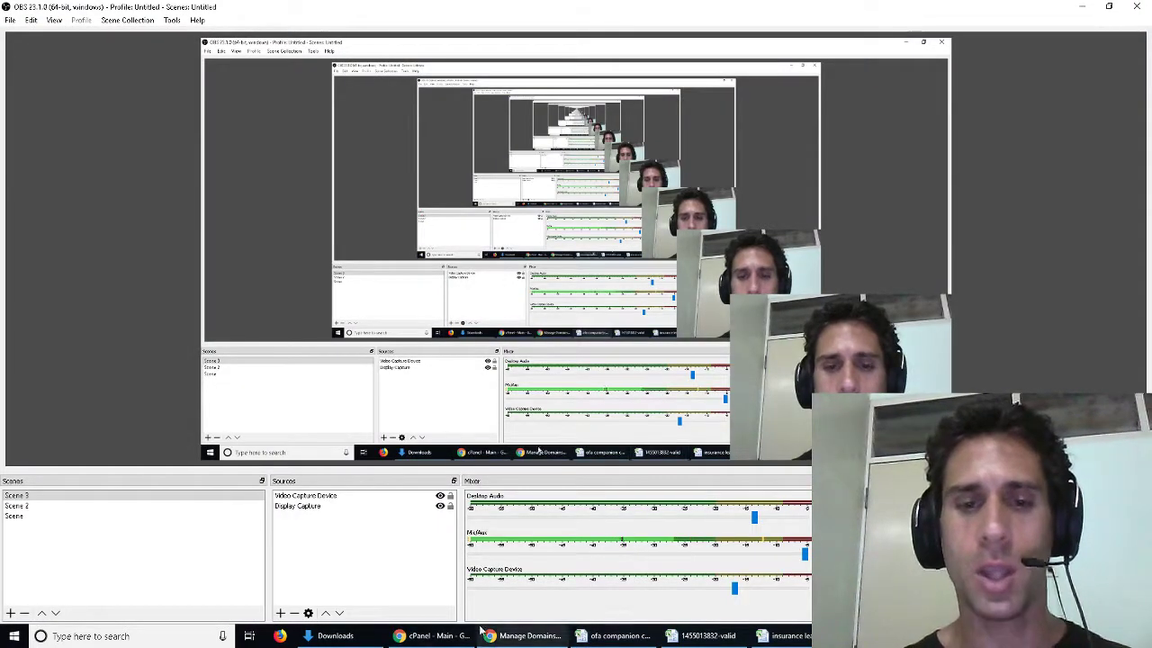